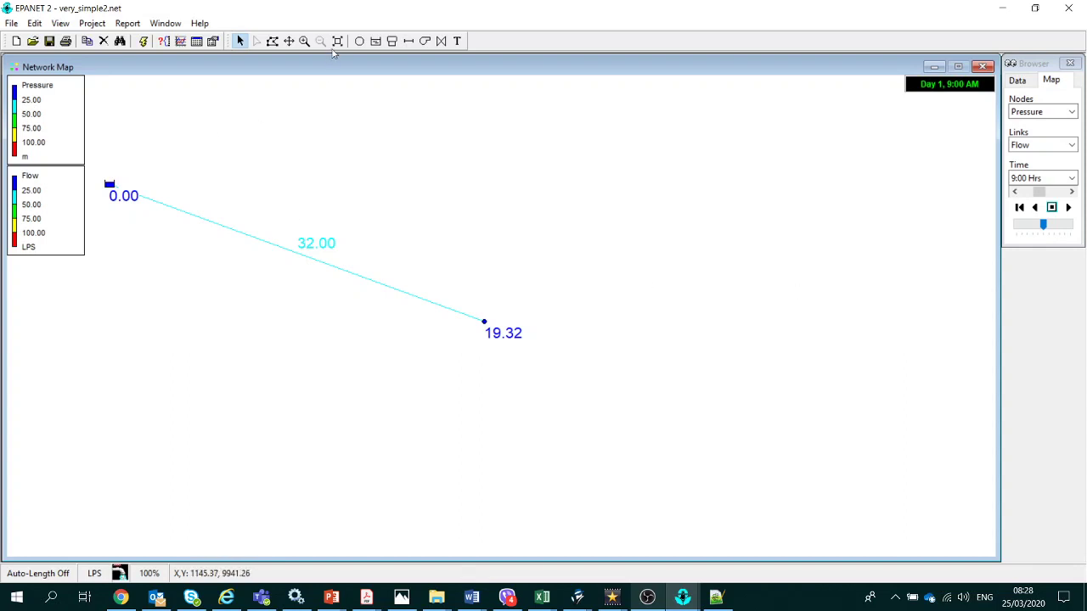
Add a junction to the far right of the 19.32 junction and set its elevation to 105.
{"action": "left_click", "coordinate": [359, 41]}
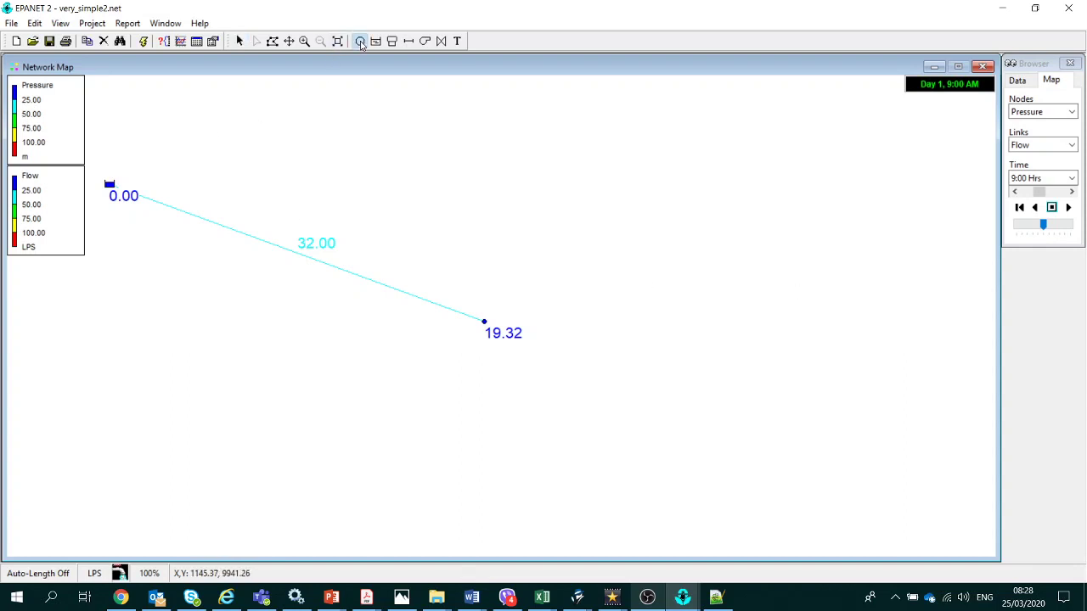
{"action": "left_click", "coordinate": [821, 267]}
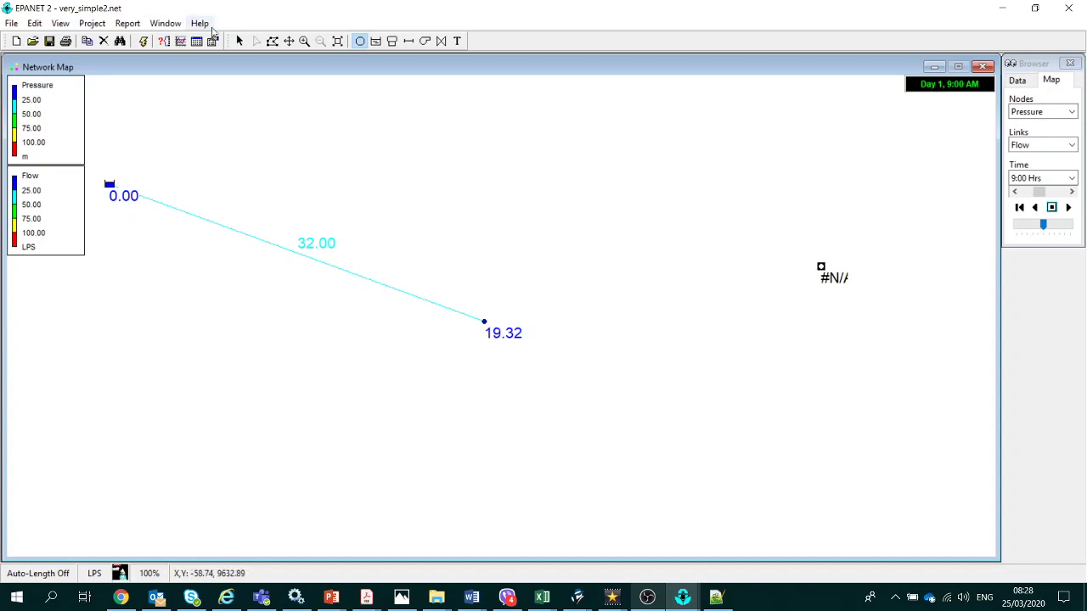
{"action": "left_click", "coordinate": [240, 41]}
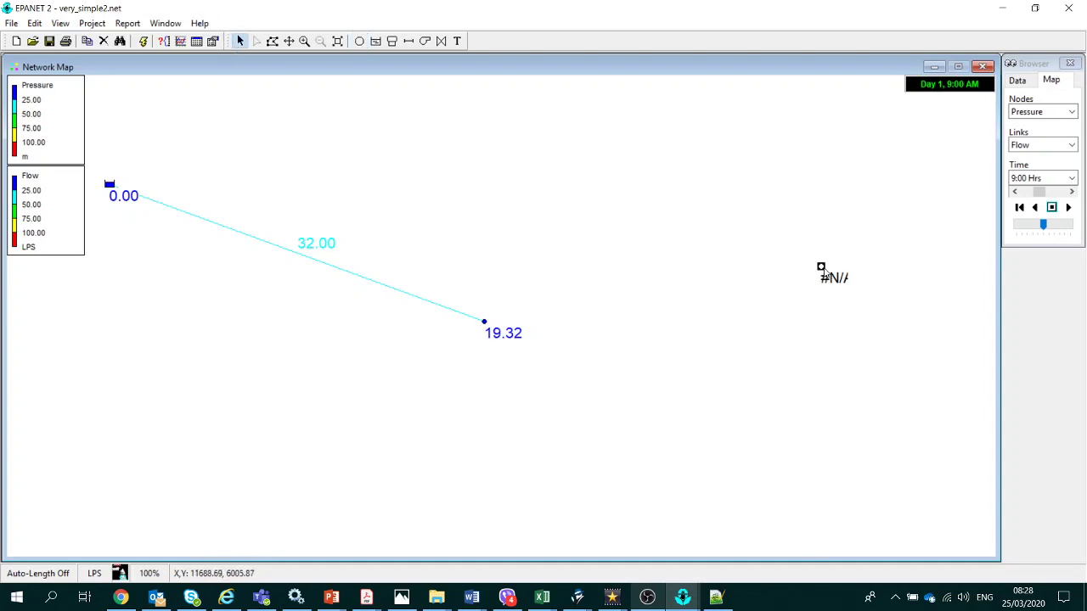
{"action": "double_click", "coordinate": [822, 268]}
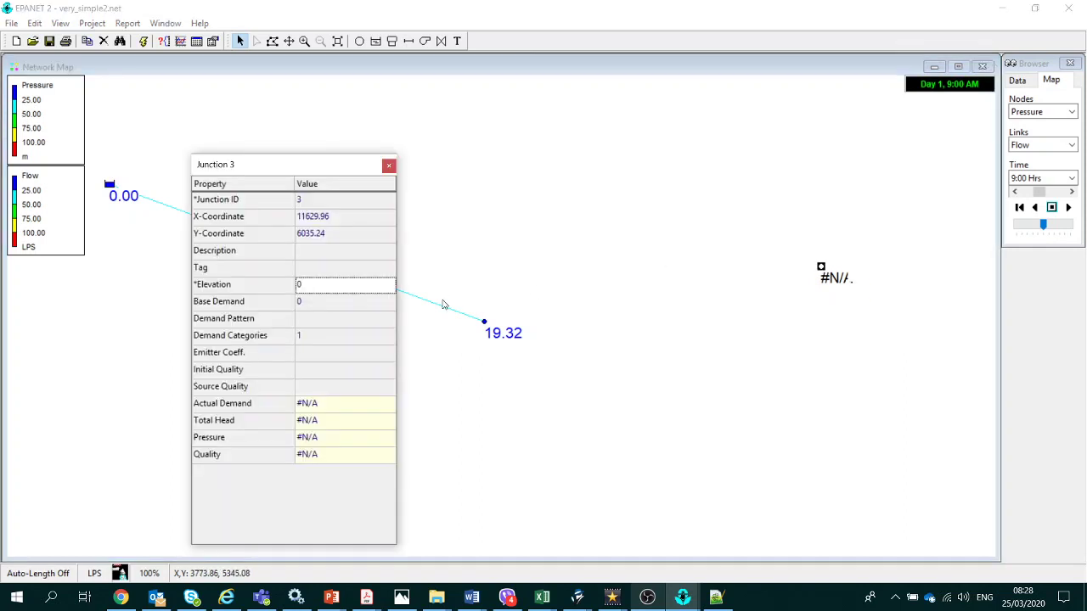
{"action": "left_click", "coordinate": [338, 284]}
{"action": "type", "text": "10"}
{"action": "type", "text": "05"}
{"action": "left_click", "coordinate": [387, 167]}
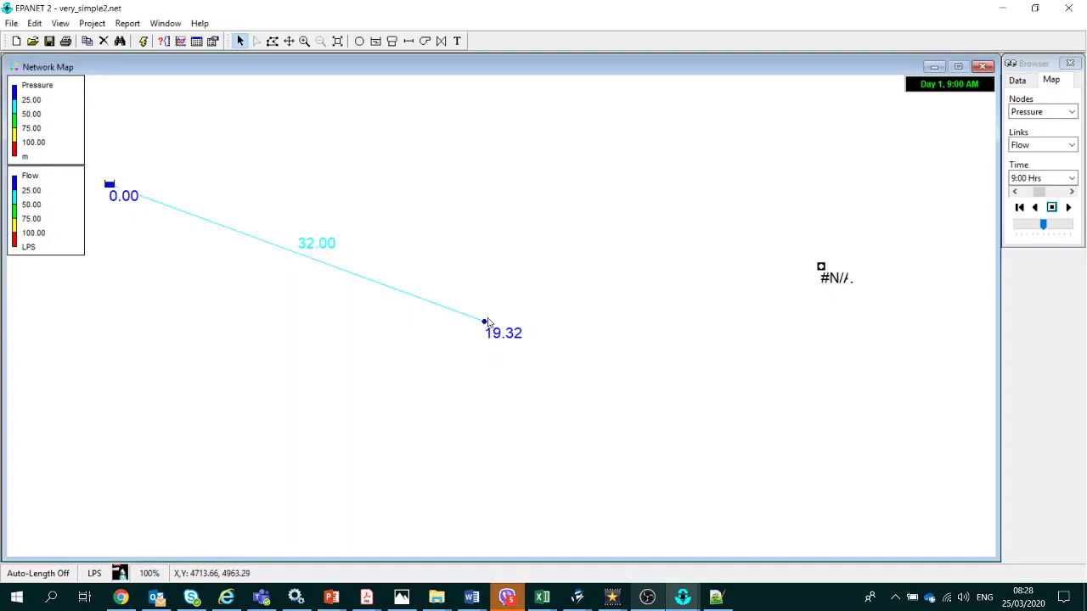
{"action": "mouse_move", "coordinate": [485, 325]}
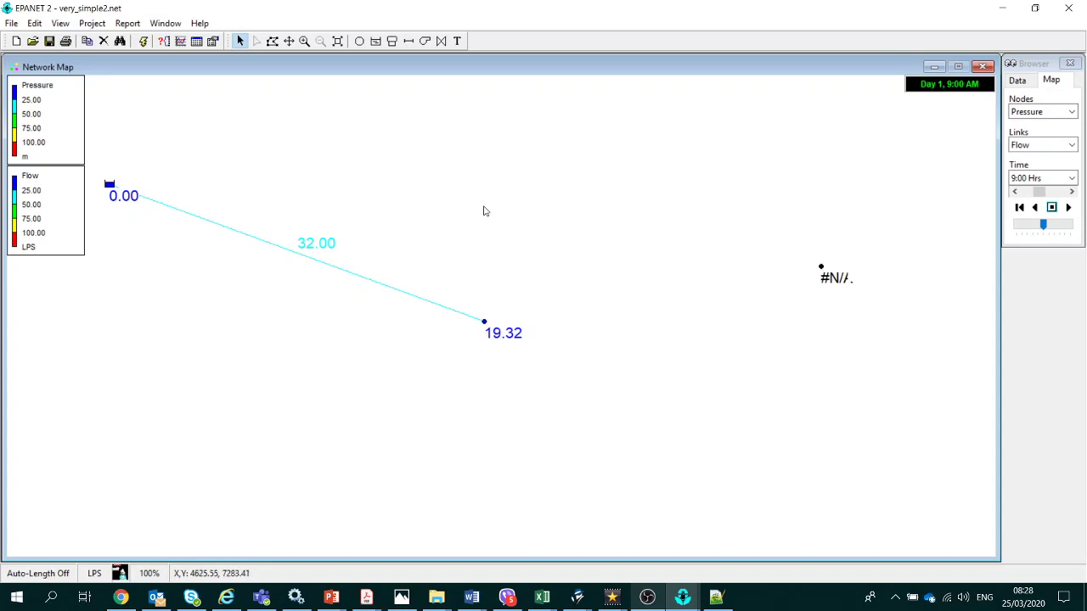
Add a tank above and between the 19.32 junction and the new outer junction, and set its elevation to 120.
{"action": "left_click", "coordinate": [391, 42]}
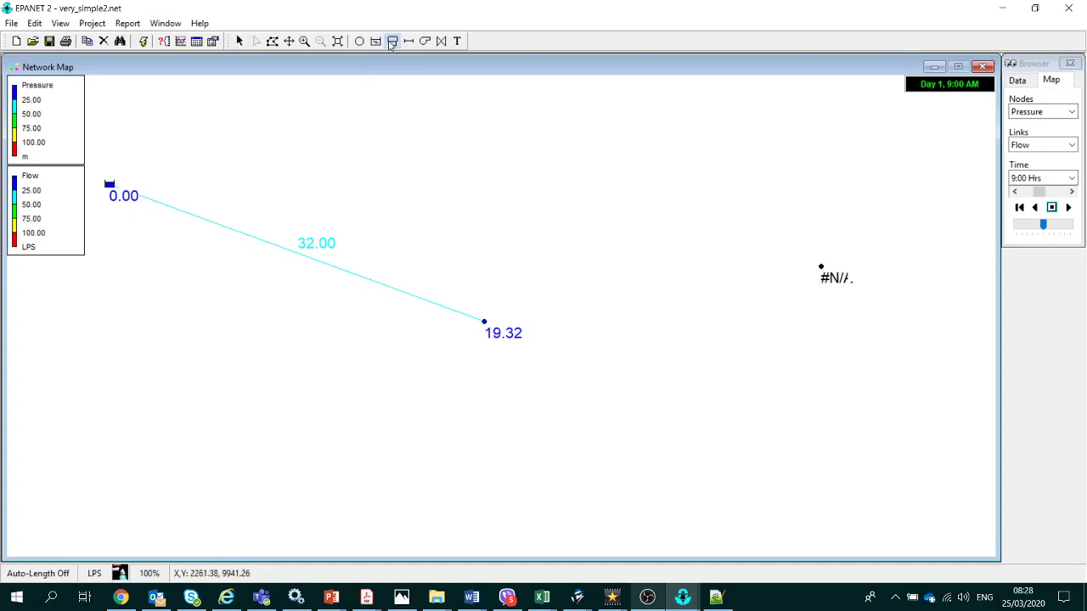
{"action": "left_click", "coordinate": [681, 200]}
{"action": "left_click", "coordinate": [239, 43]}
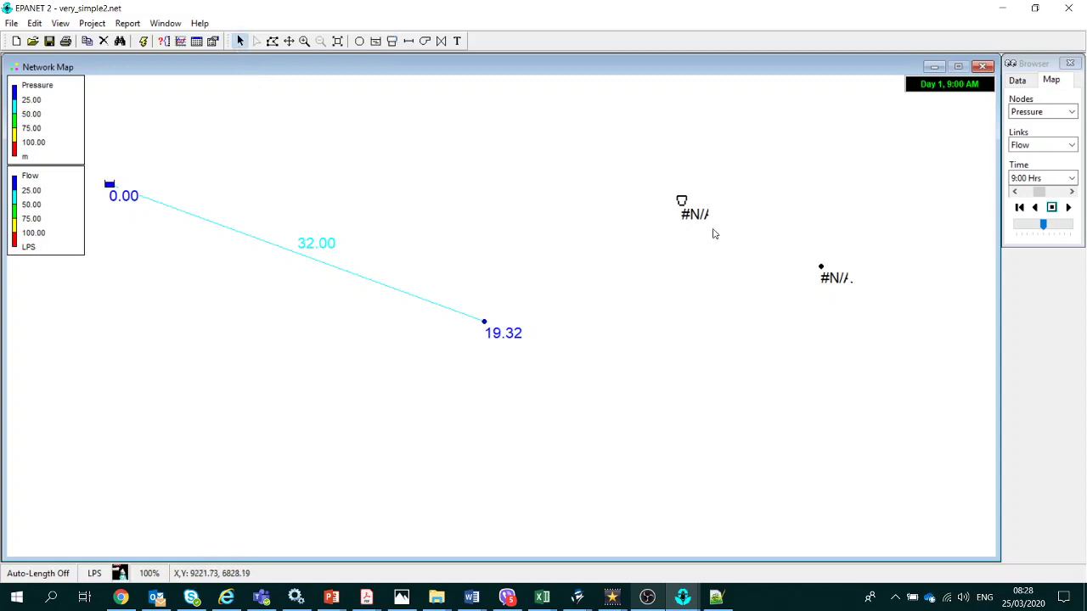
{"action": "double_click", "coordinate": [820, 268]}
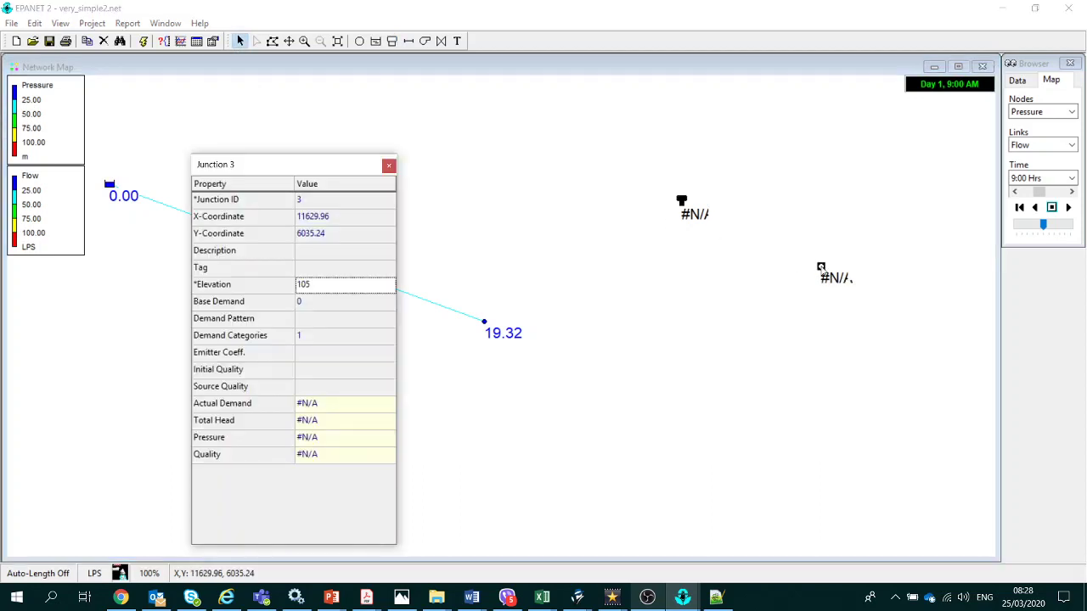
{"action": "left_click", "coordinate": [388, 166]}
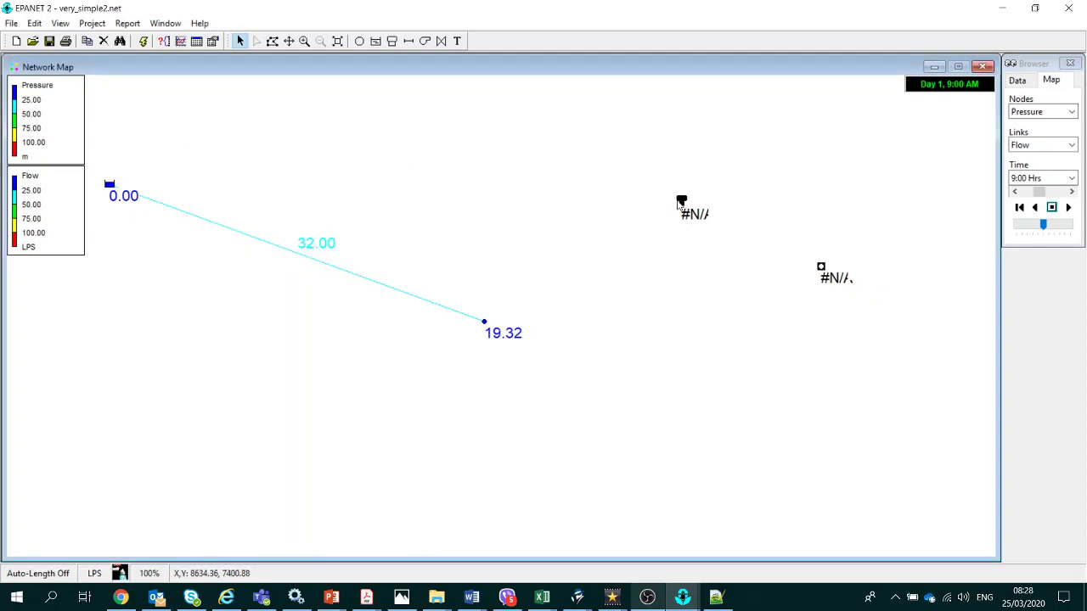
{"action": "double_click", "coordinate": [682, 204]}
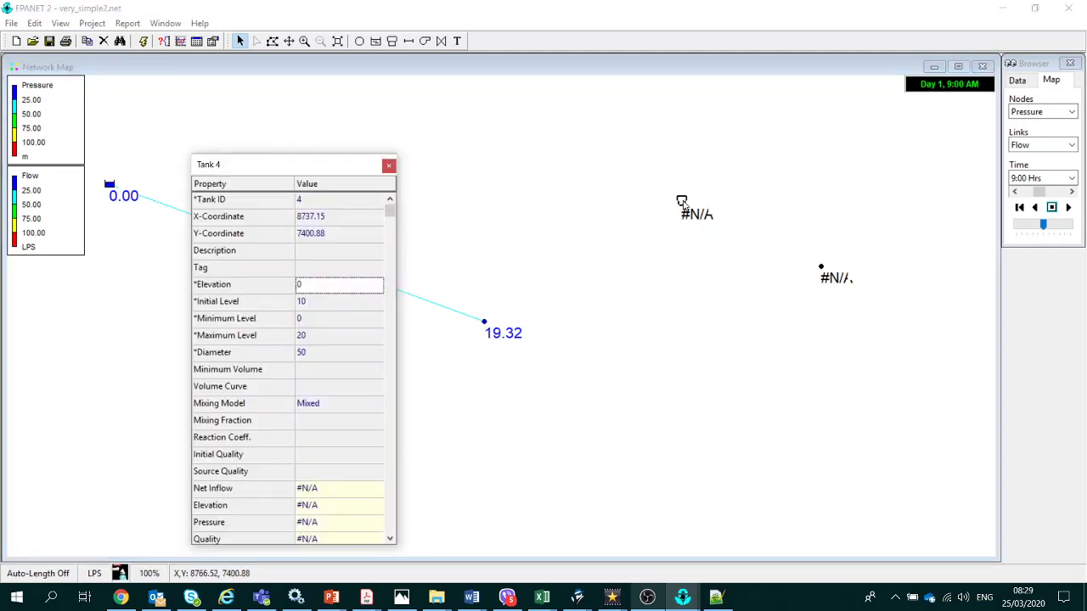
{"action": "left_click", "coordinate": [336, 284]}
{"action": "type", "text": "120"}
{"action": "left_click", "coordinate": [389, 166]}
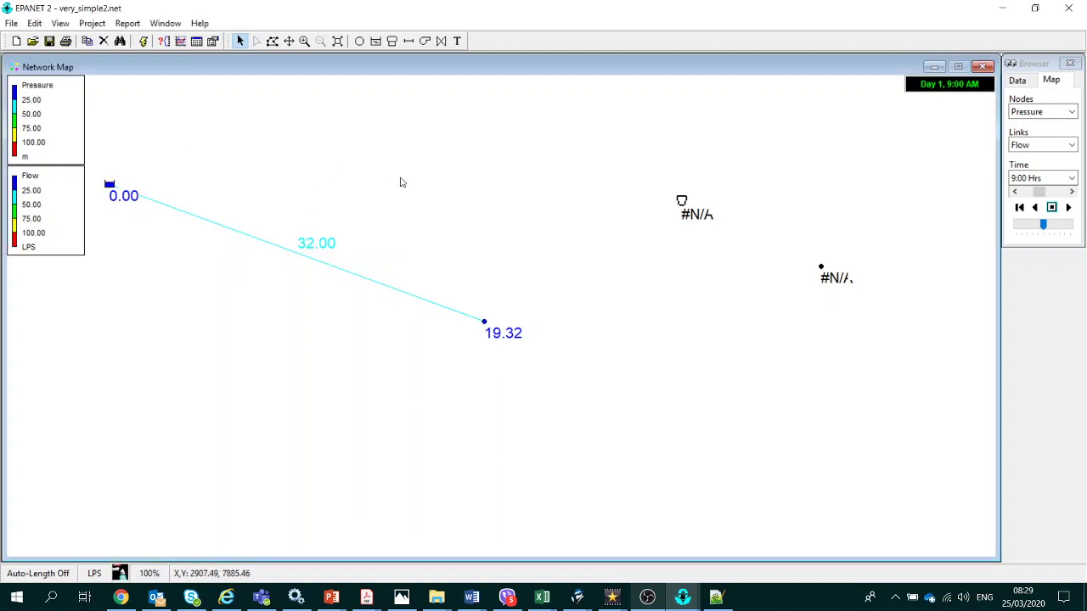
Add a junction just above and right of the 19.32 junction and connect it to the tank with a pipe.
{"action": "left_click", "coordinate": [357, 42]}
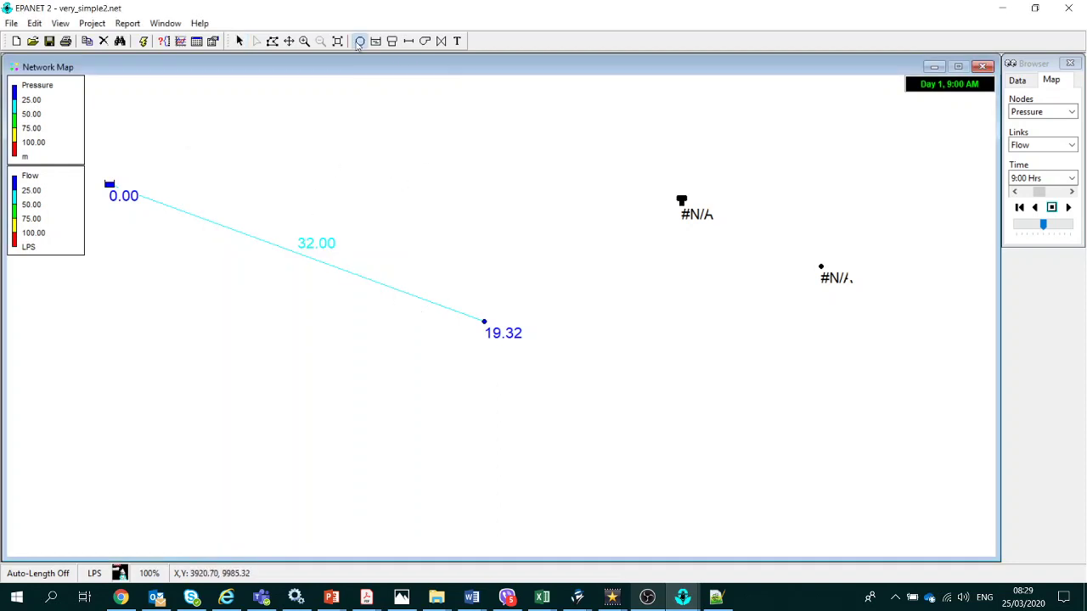
{"action": "left_click", "coordinate": [532, 291]}
{"action": "left_click", "coordinate": [411, 44]}
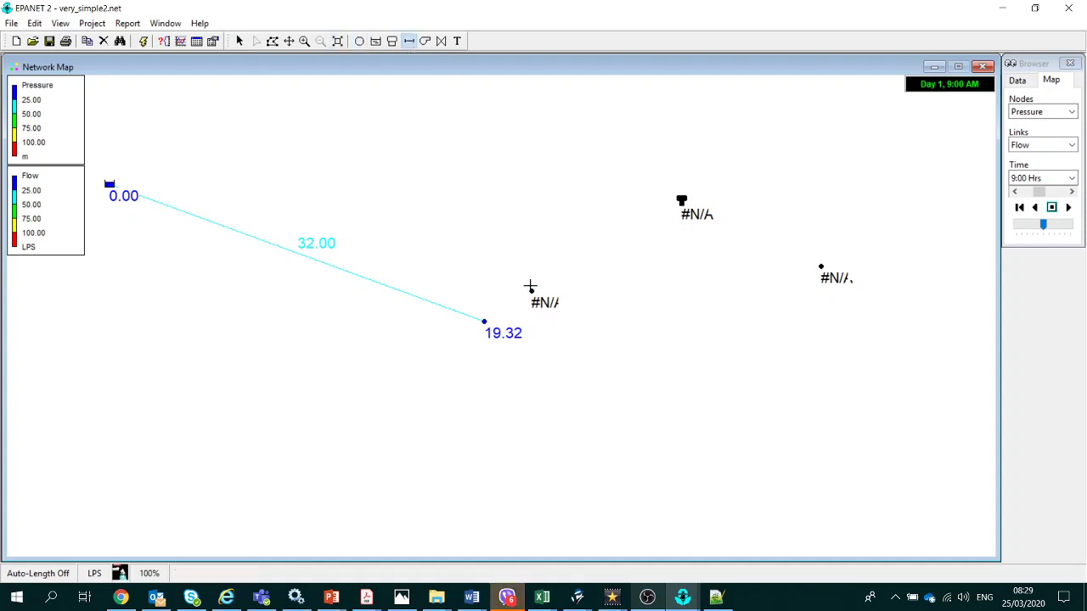
{"action": "left_click", "coordinate": [532, 291]}
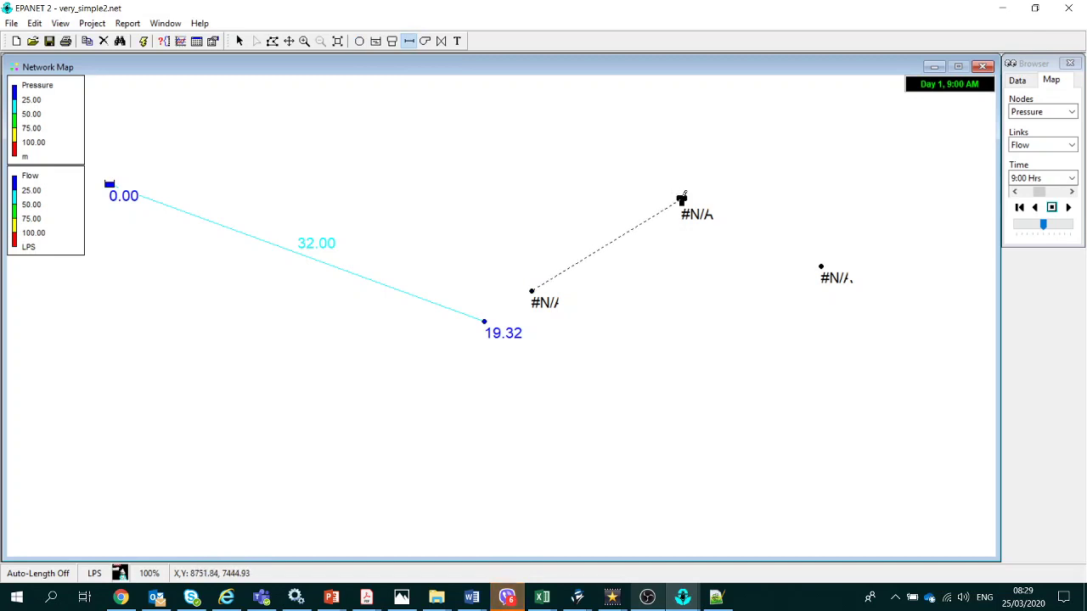
{"action": "left_click", "coordinate": [681, 201]}
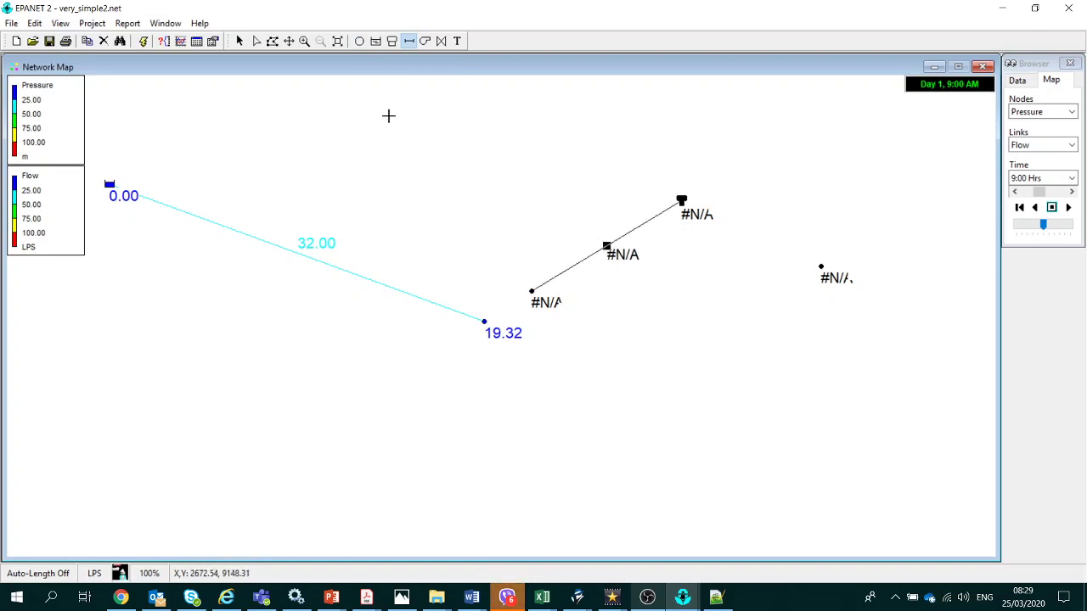
Draw a pipe from the tank to the outer junction.
{"action": "left_click", "coordinate": [411, 43]}
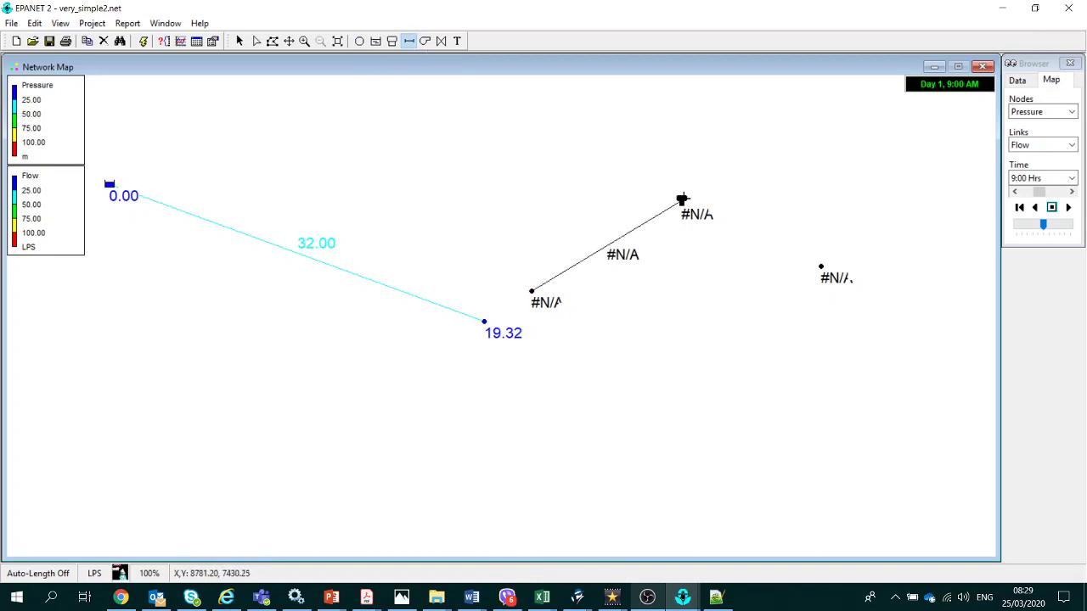
{"action": "left_click", "coordinate": [681, 201]}
{"action": "left_click", "coordinate": [822, 266]}
Add a pump from the 19.32 junction to the adjacent junction on the tank's supply pipe.
{"action": "left_click", "coordinate": [424, 42]}
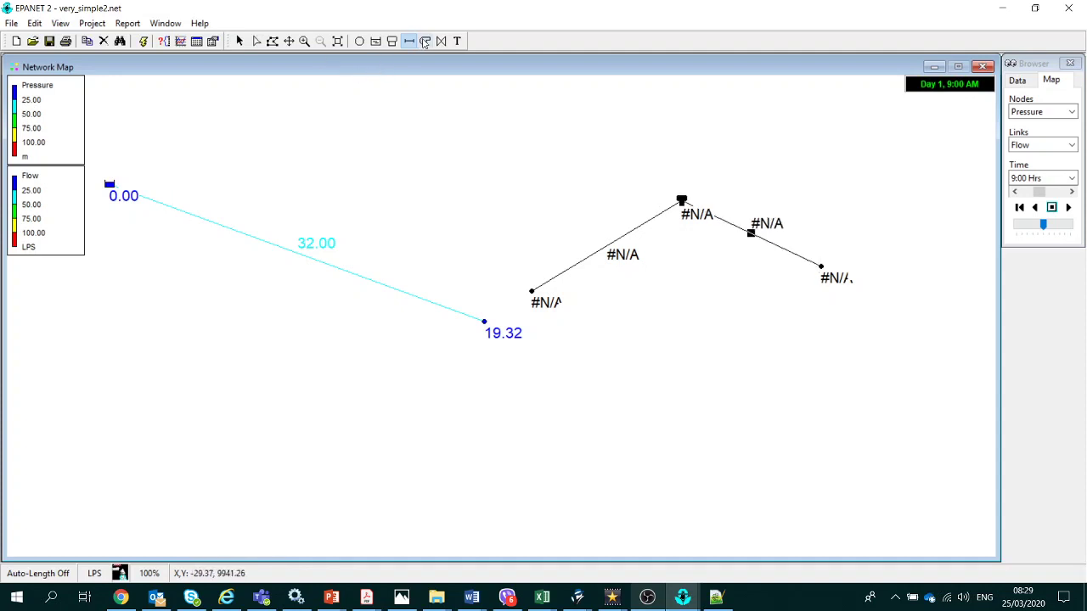
{"action": "left_click", "coordinate": [483, 320]}
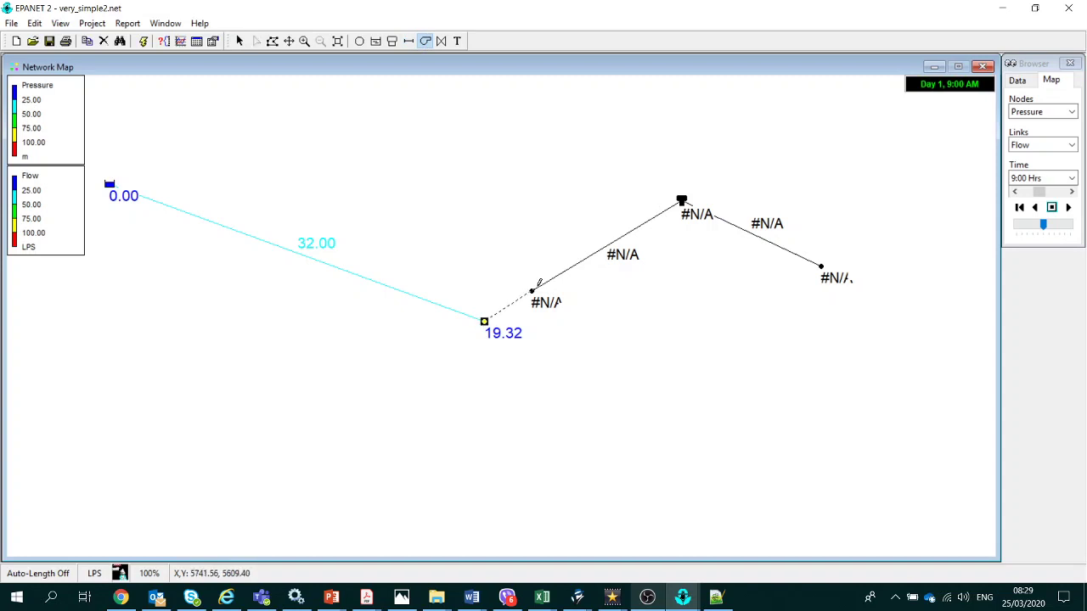
{"action": "left_click", "coordinate": [532, 291]}
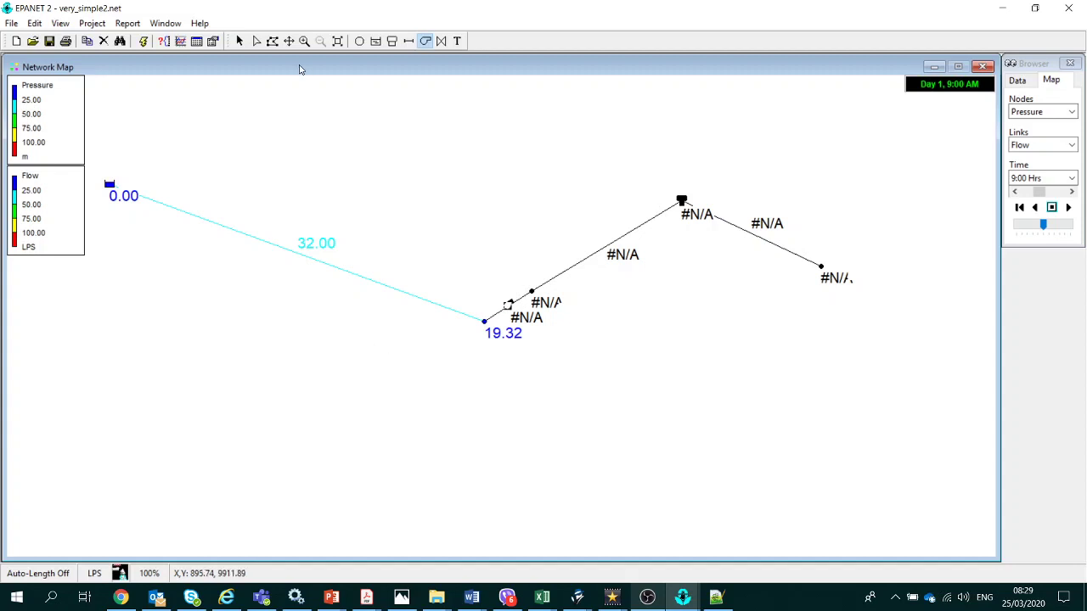
Set the pipe leading into the tank to length 500, diameter 200 and roughness 140.
{"action": "left_click", "coordinate": [239, 41]}
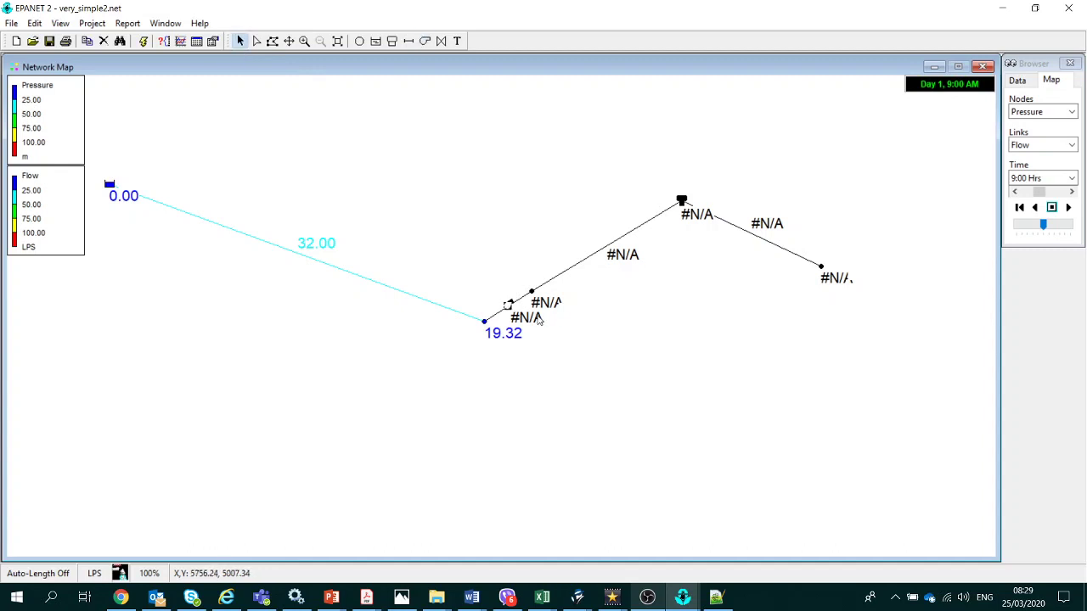
{"action": "double_click", "coordinate": [600, 256]}
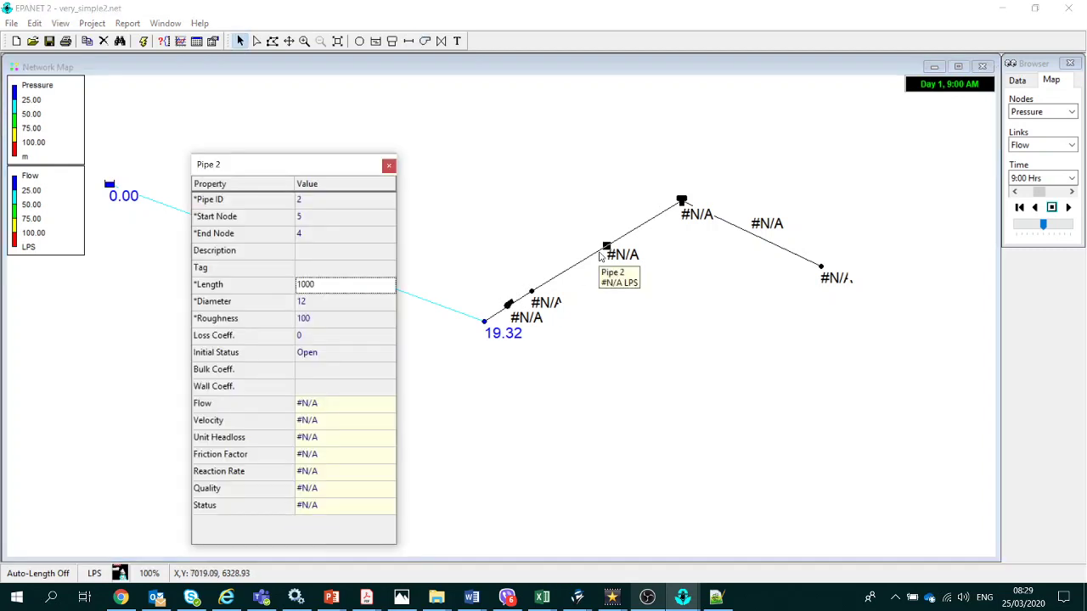
{"action": "left_click", "coordinate": [359, 285]}
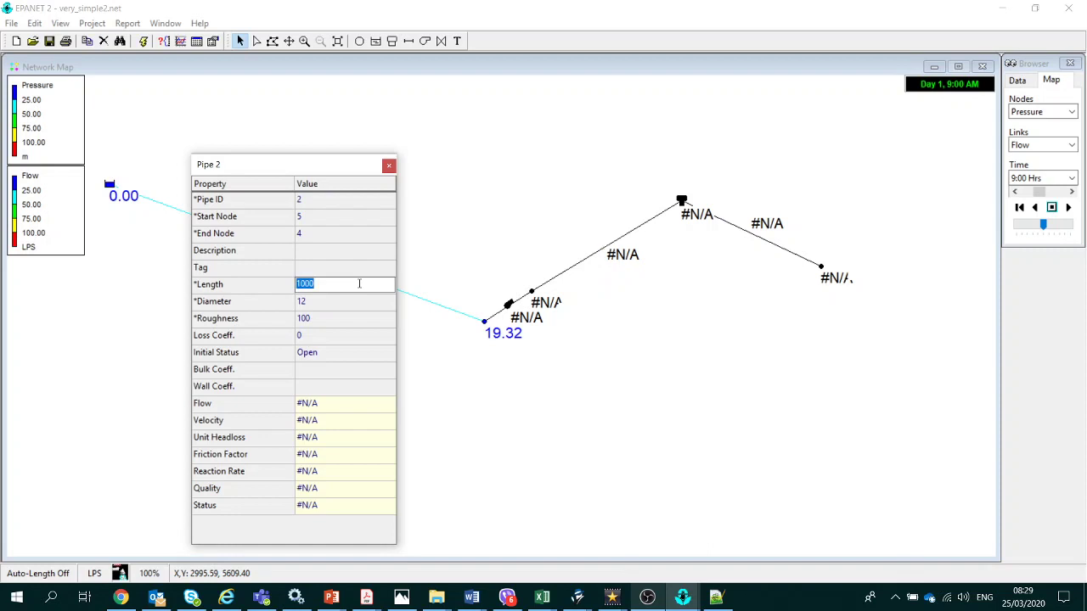
{"action": "type", "text": "500"}
{"action": "left_click", "coordinate": [326, 303]}
{"action": "type", "text": "200"}
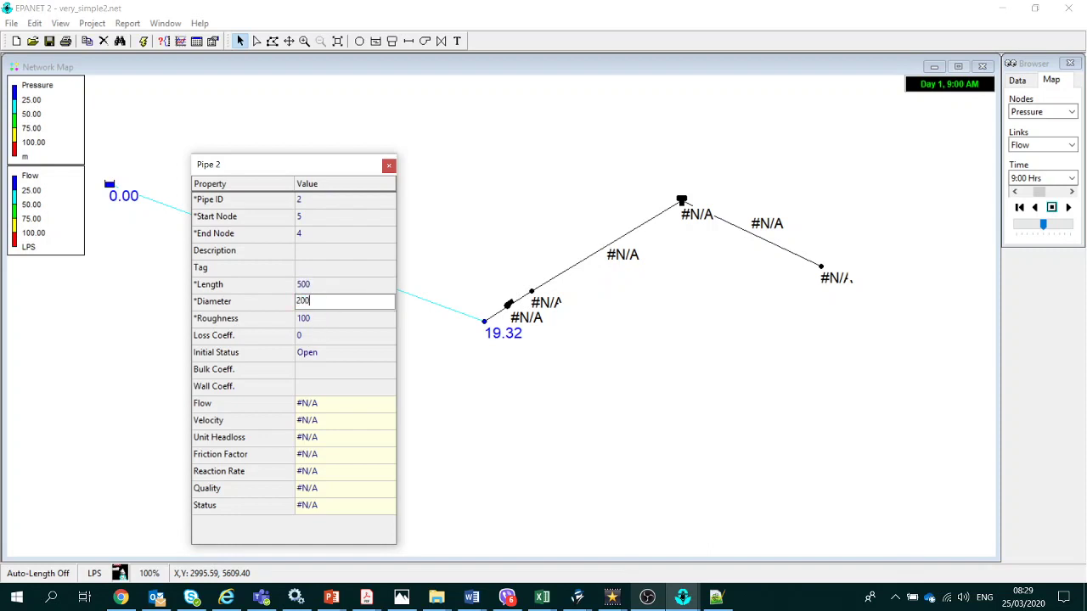
{"action": "left_click", "coordinate": [326, 316]}
{"action": "type", "text": "14"}
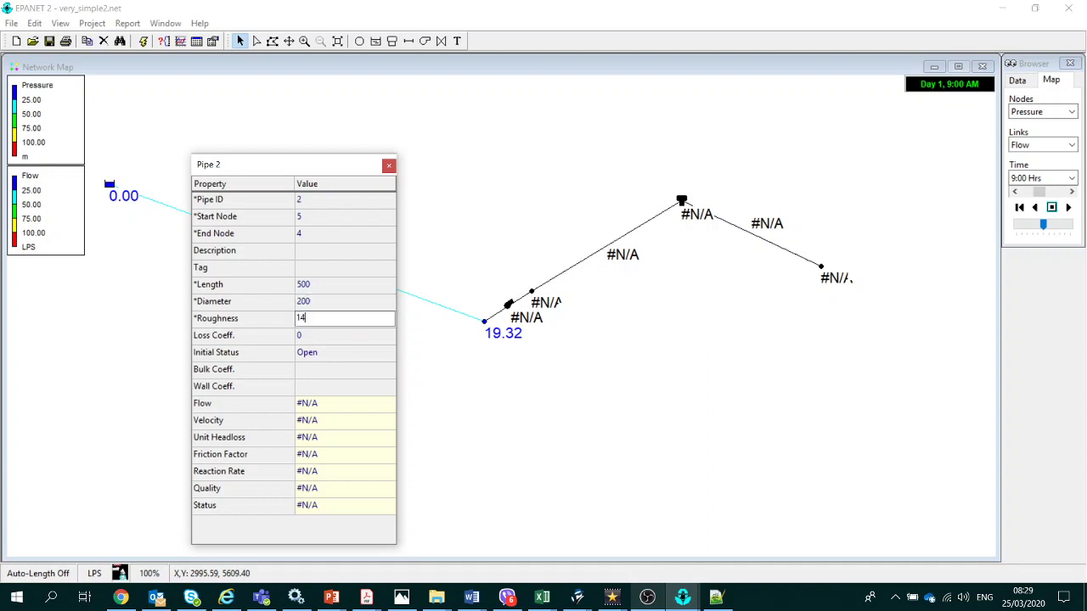
{"action": "left_click", "coordinate": [389, 165]}
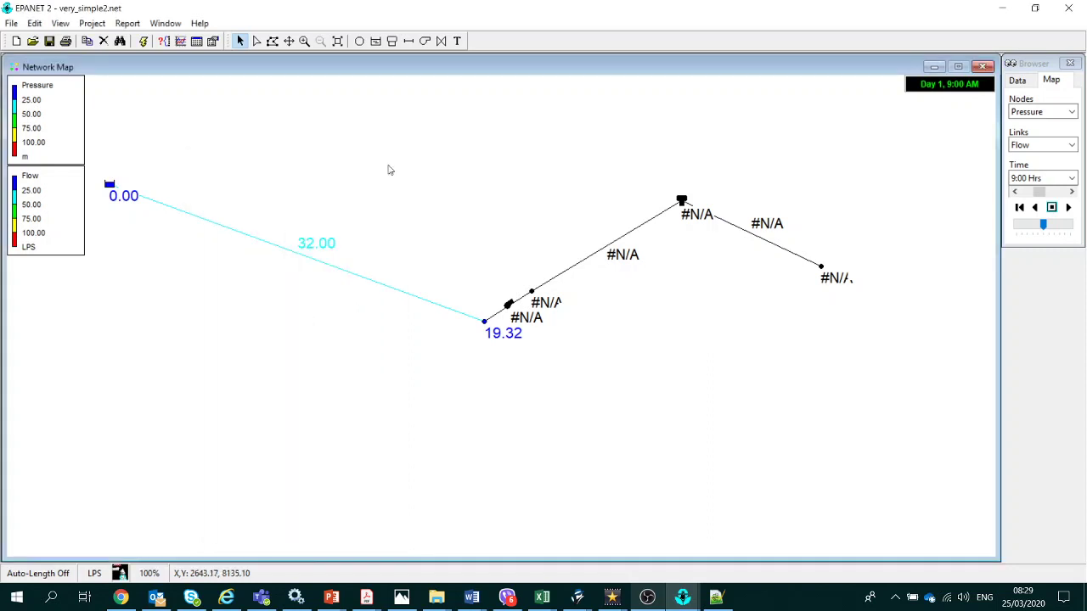
Copy the properties of the pipe leading into the tank onto the pipe between the tank and the outer junction.
{"action": "right_click", "coordinate": [608, 248]}
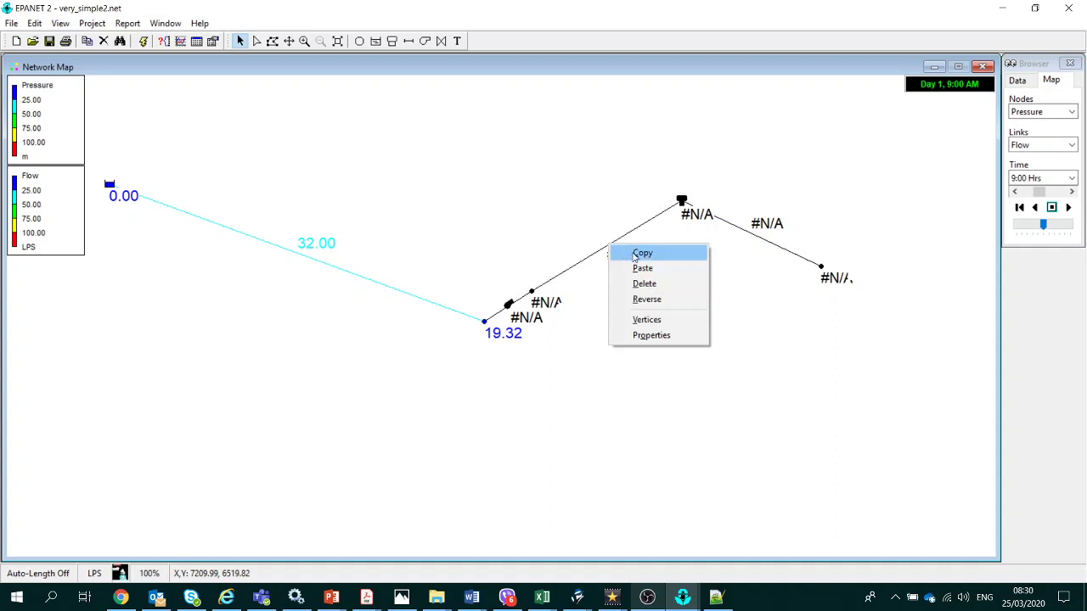
{"action": "left_click", "coordinate": [636, 255]}
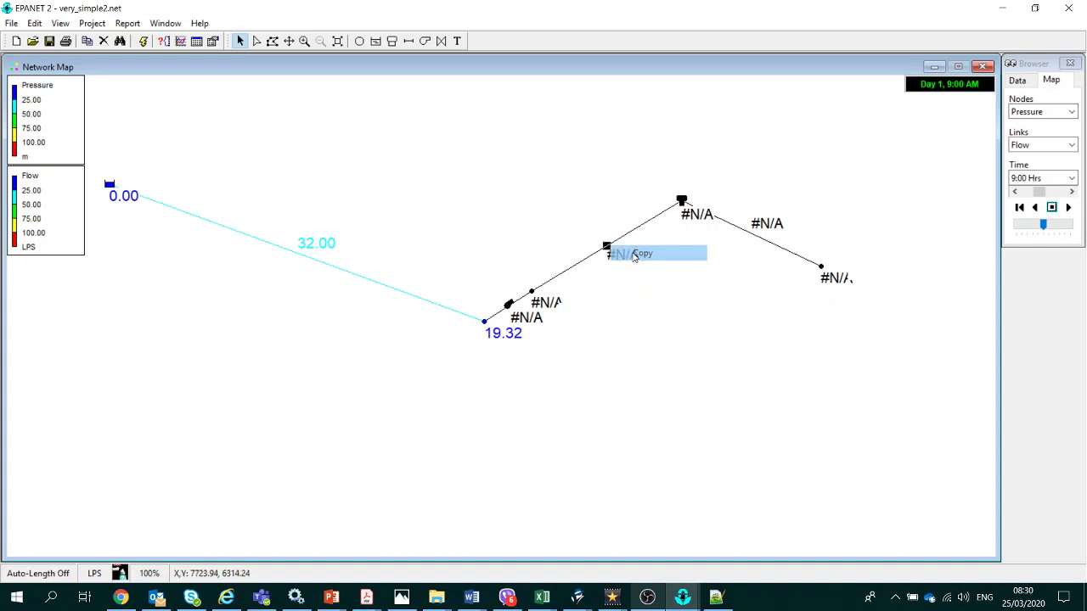
{"action": "right_click", "coordinate": [771, 242]}
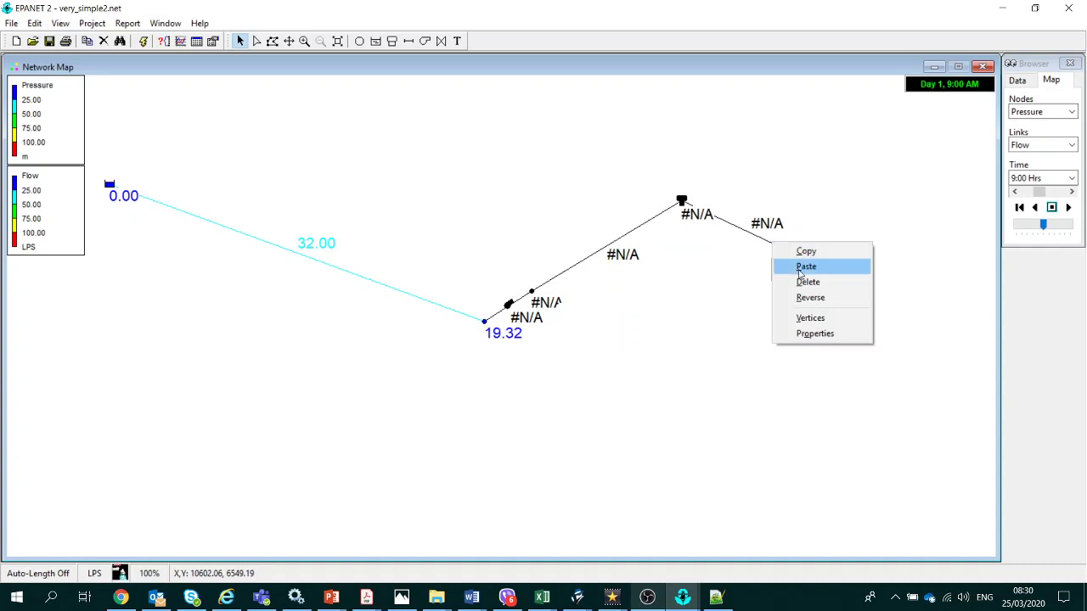
{"action": "left_click", "coordinate": [806, 266]}
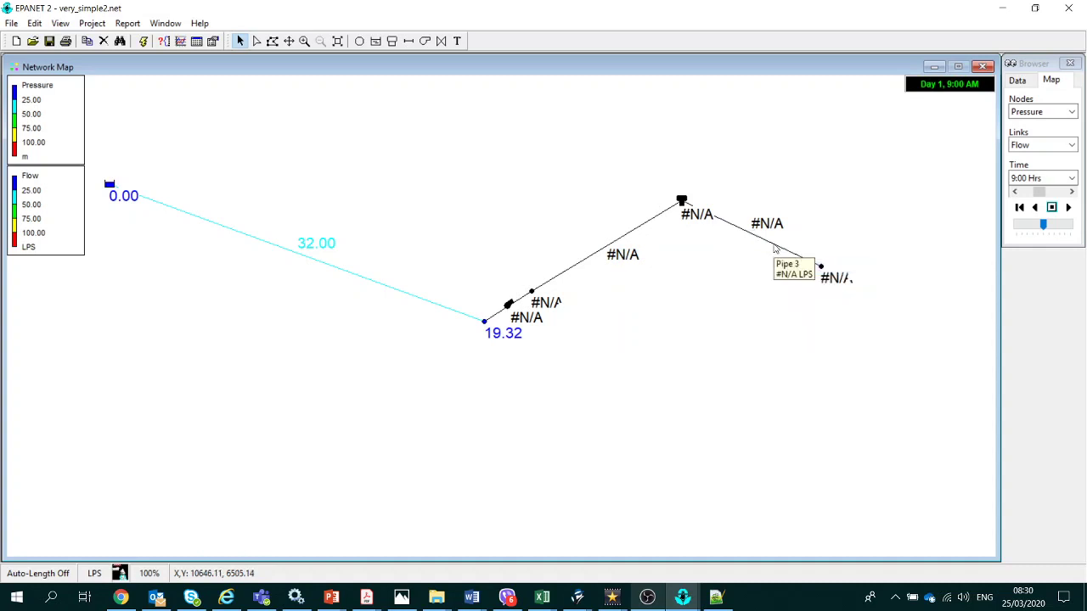
Set the length of the pipe between the tank and the outer junction to 40.
{"action": "double_click", "coordinate": [774, 247]}
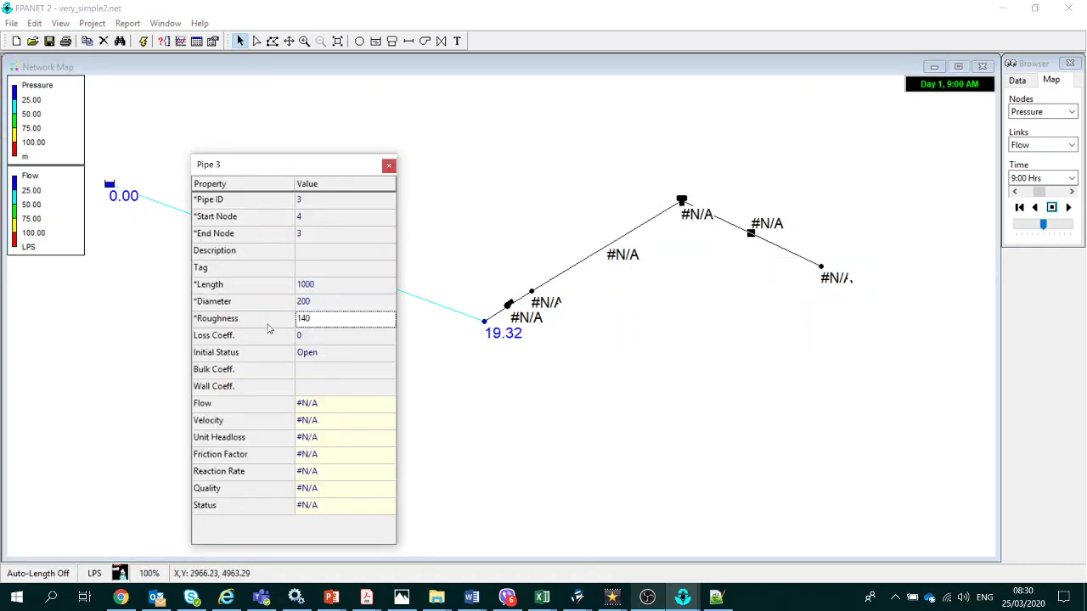
{"action": "left_click", "coordinate": [333, 285]}
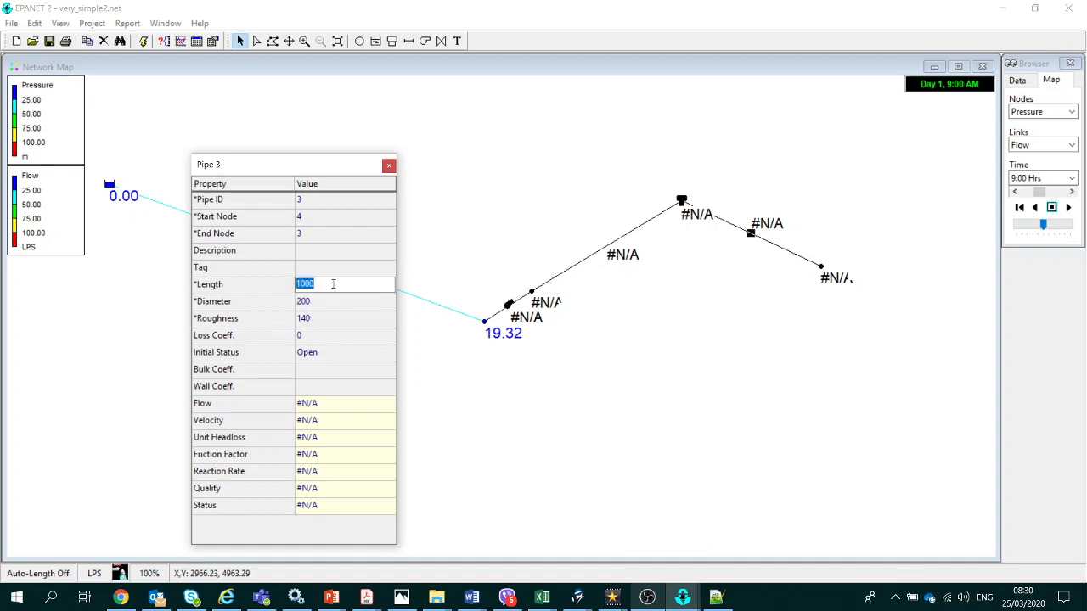
{"action": "type", "text": "40"}
{"action": "left_click", "coordinate": [389, 164]}
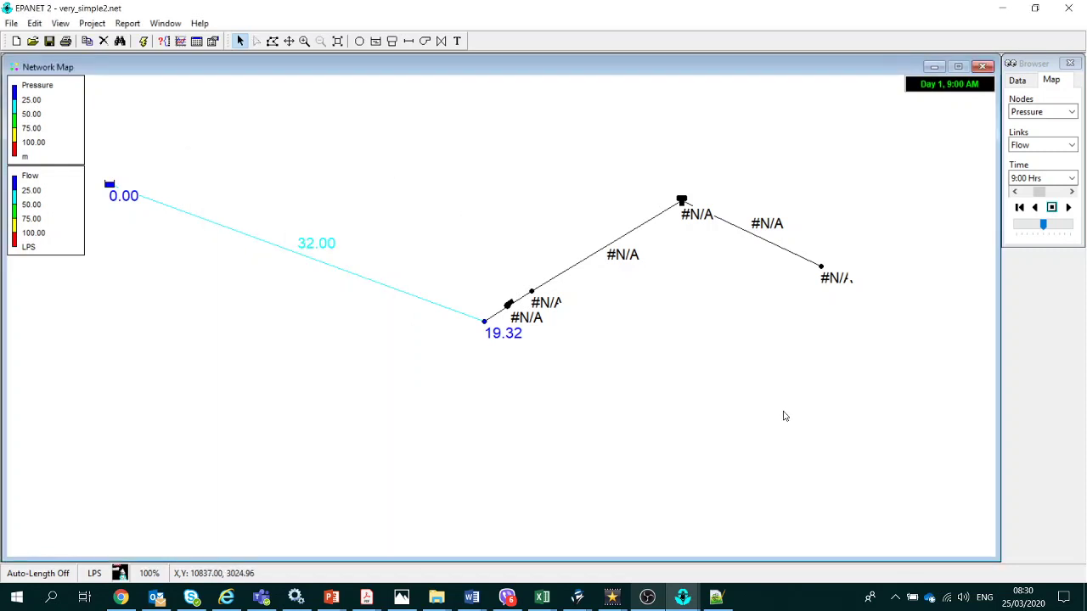
Review the tank's elevation, level and diameter properties and the pump's curve property.
{"action": "double_click", "coordinate": [682, 202]}
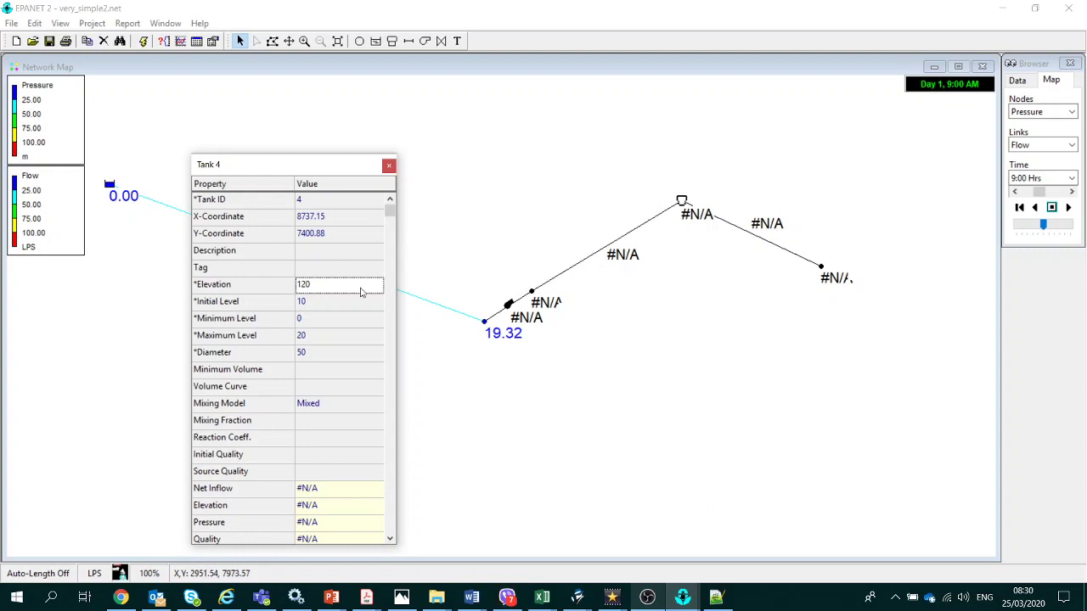
{"action": "left_click", "coordinate": [327, 356]}
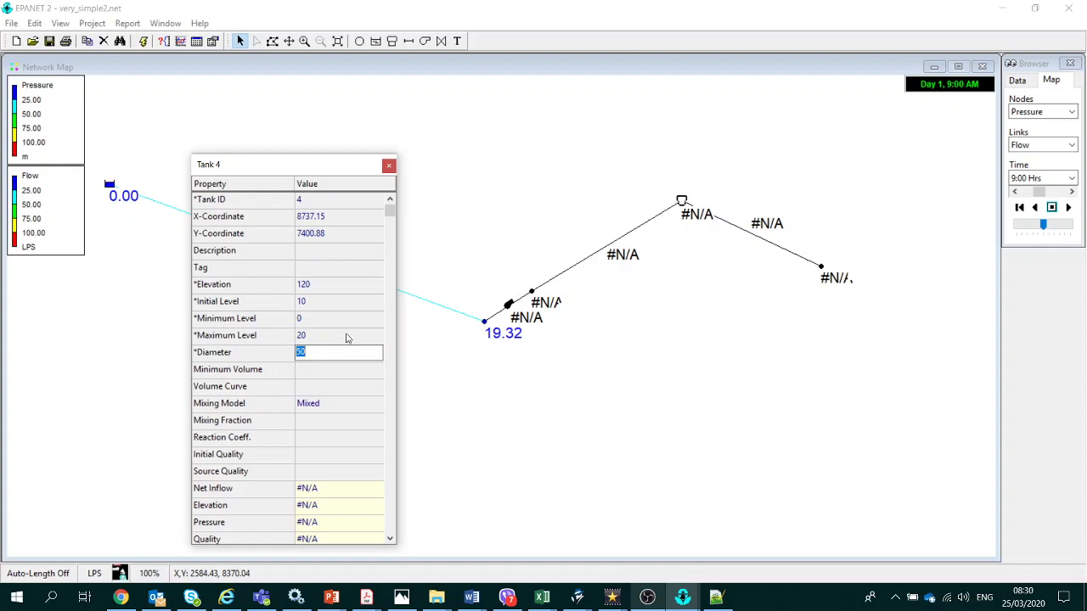
{"action": "left_click", "coordinate": [390, 166]}
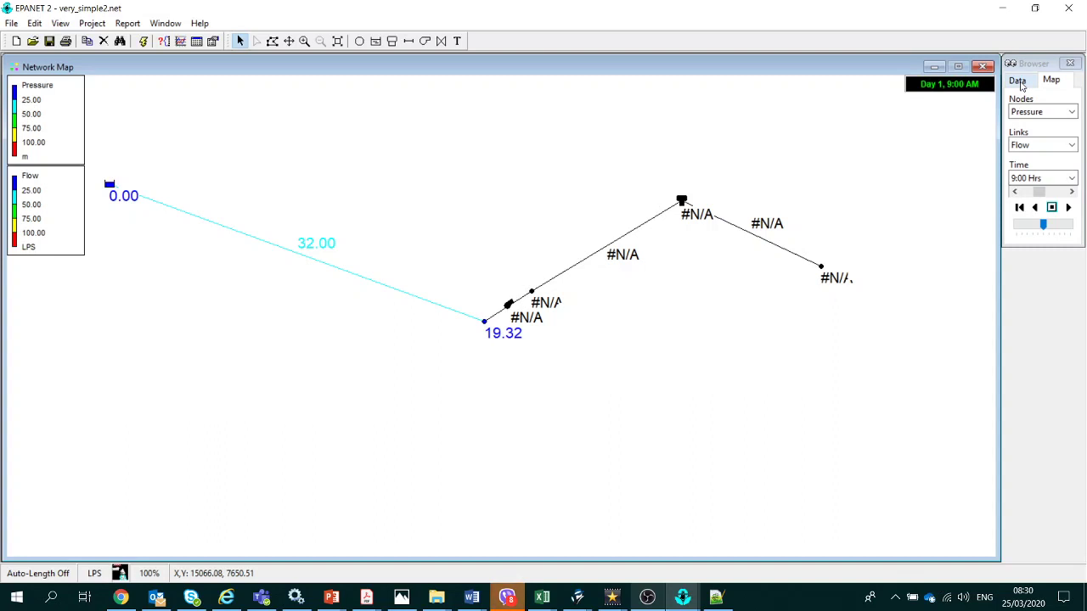
{"action": "double_click", "coordinate": [507, 306]}
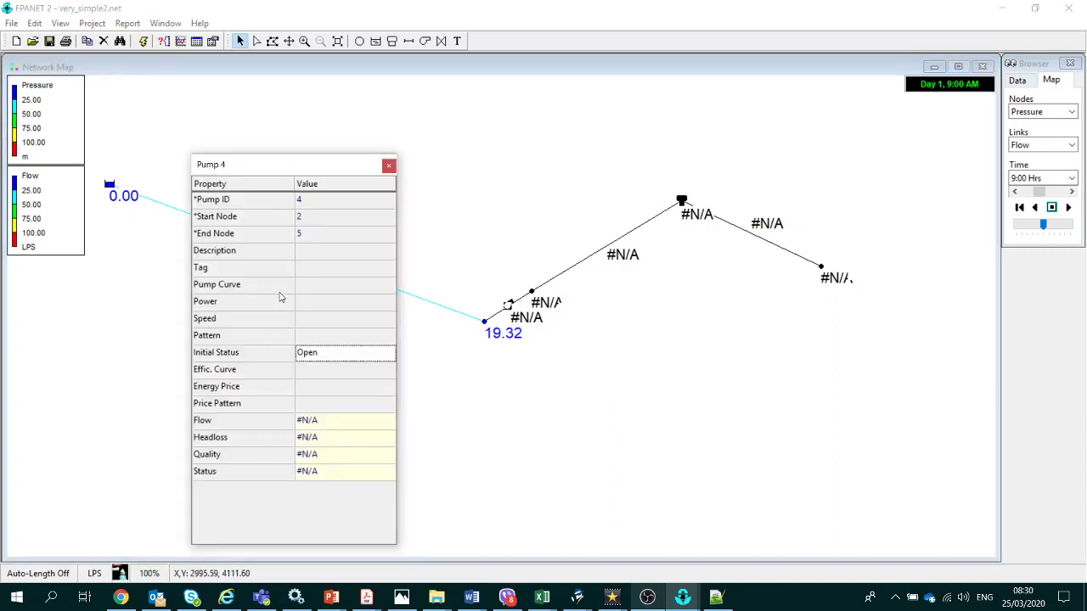
{"action": "left_click", "coordinate": [338, 285]}
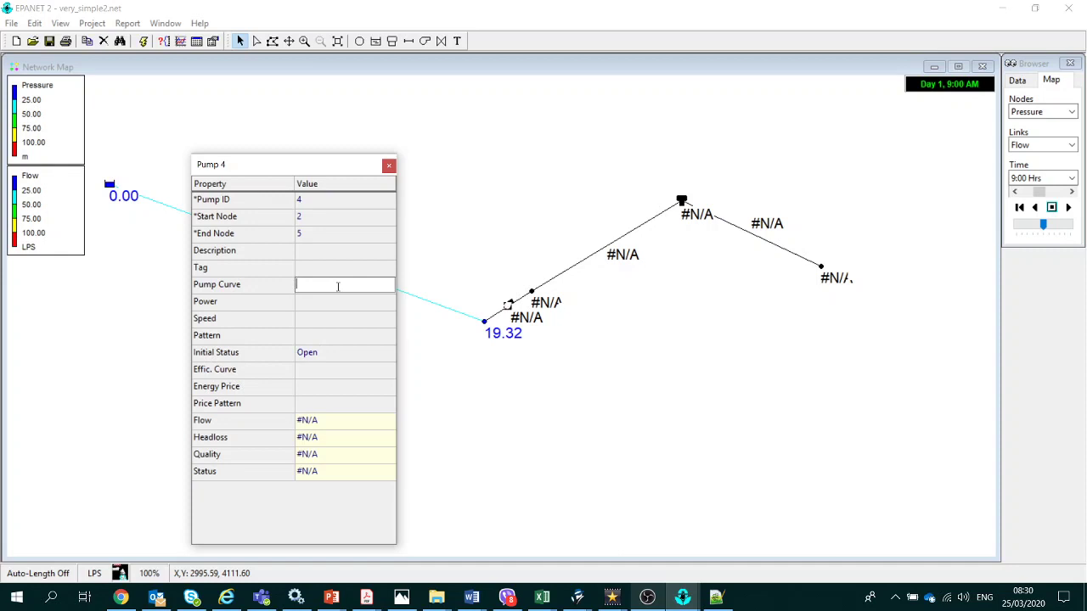
{"action": "left_click", "coordinate": [388, 165]}
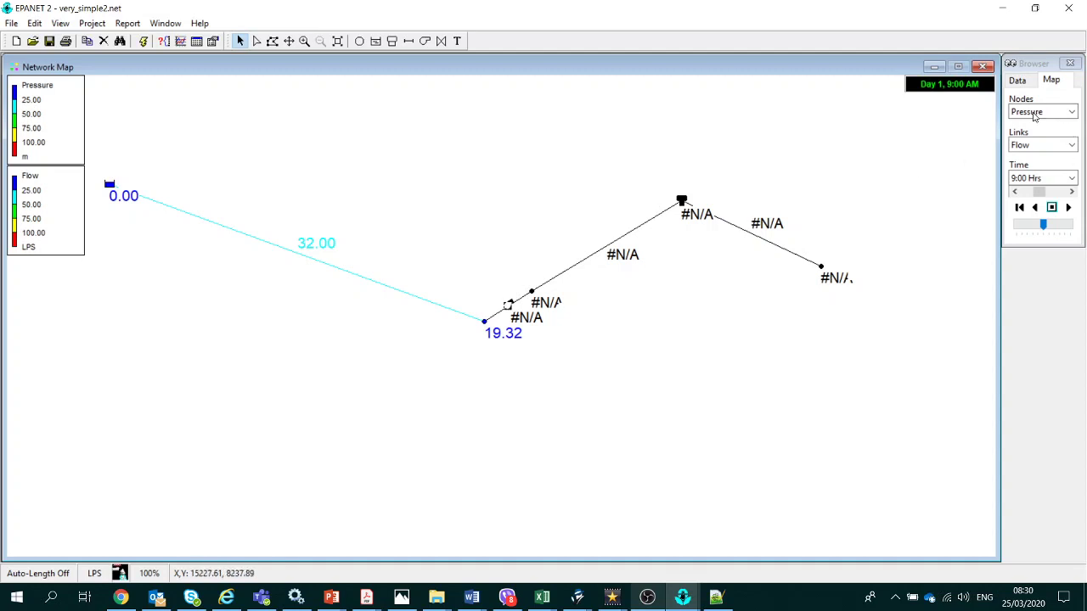
Create a pump curve with ID PC1, using a single point of flow 20 and head 45.
{"action": "left_click", "coordinate": [1017, 80]}
{"action": "left_click", "coordinate": [1072, 100]}
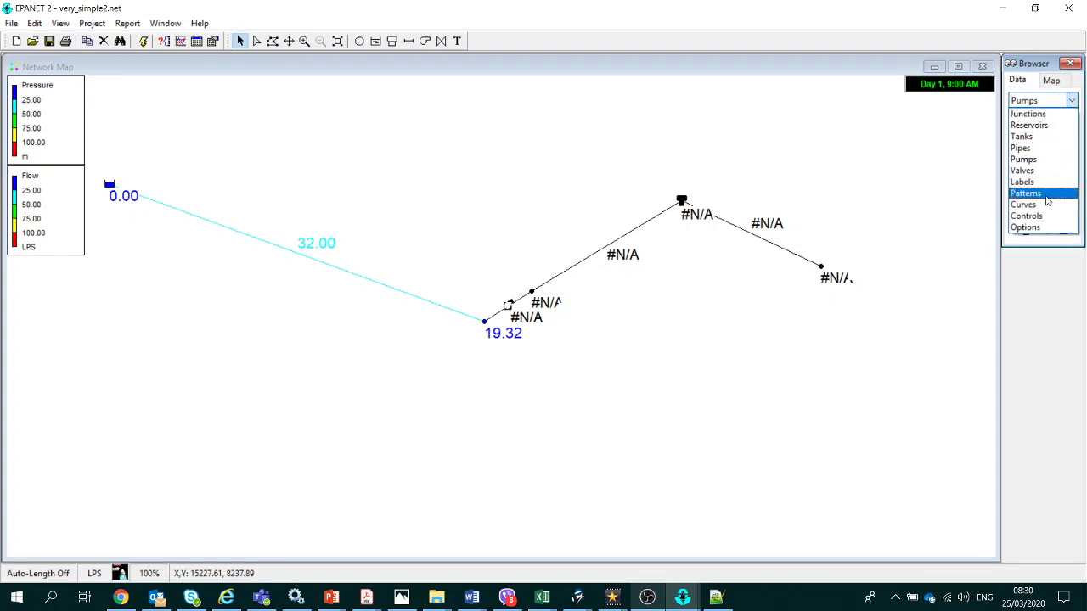
{"action": "left_click", "coordinate": [1047, 205]}
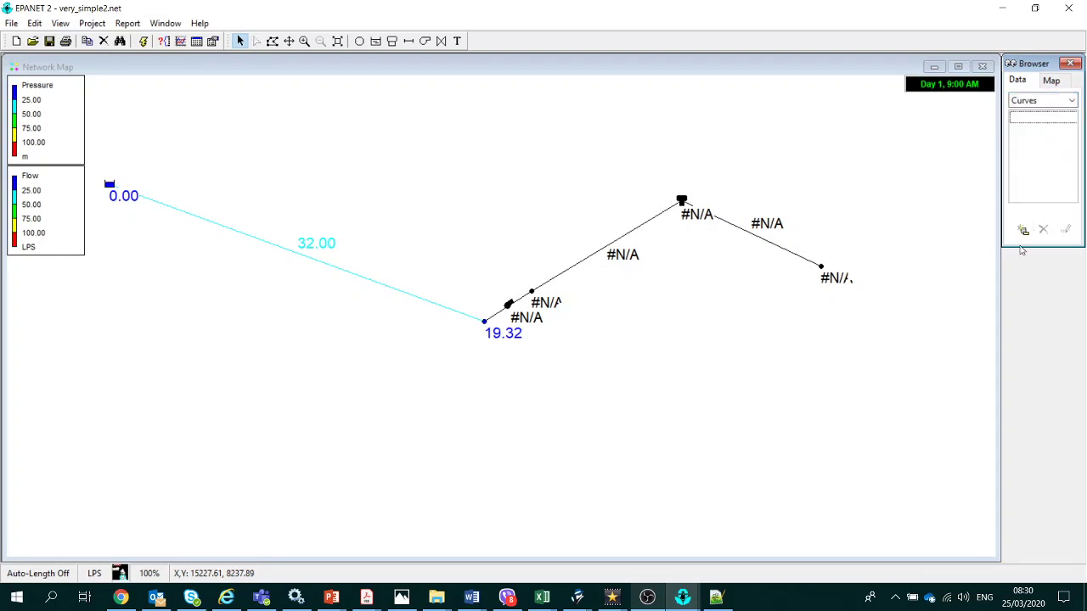
{"action": "left_click", "coordinate": [1023, 230]}
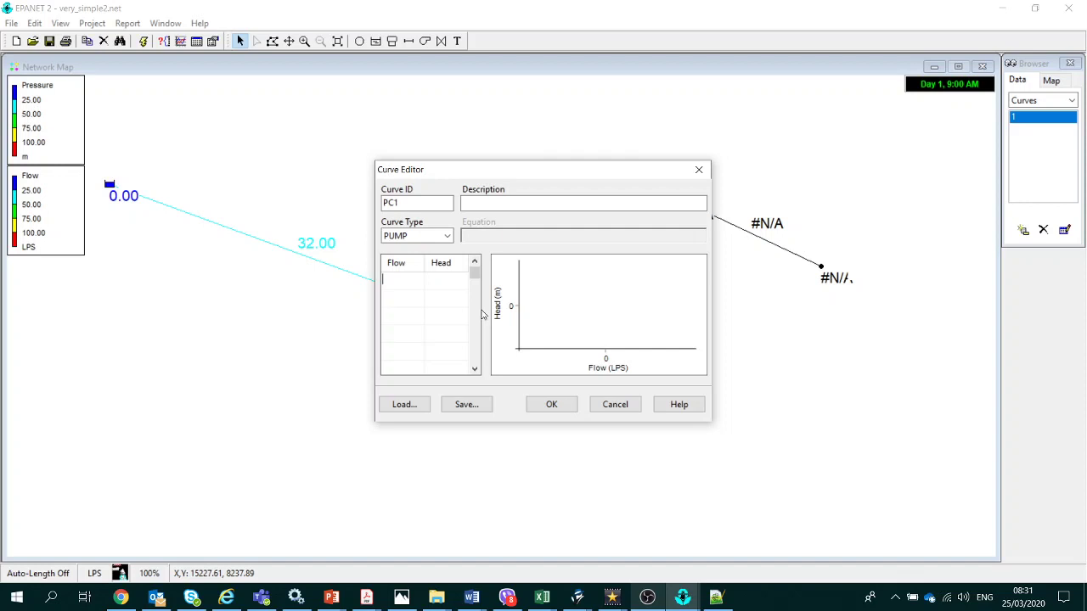
{"action": "type", "text": "30"}
{"action": "left_click", "coordinate": [439, 277]}
{"action": "left_click", "coordinate": [409, 277]}
{"action": "left_click", "coordinate": [448, 283]}
{"action": "left_click", "coordinate": [440, 296]}
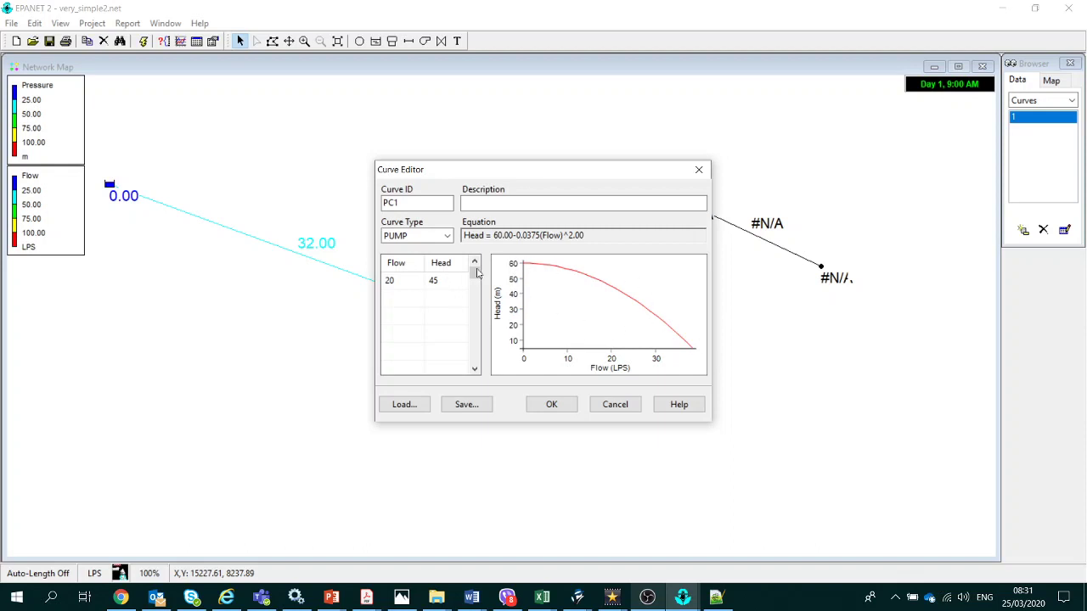
{"action": "left_click", "coordinate": [564, 411]}
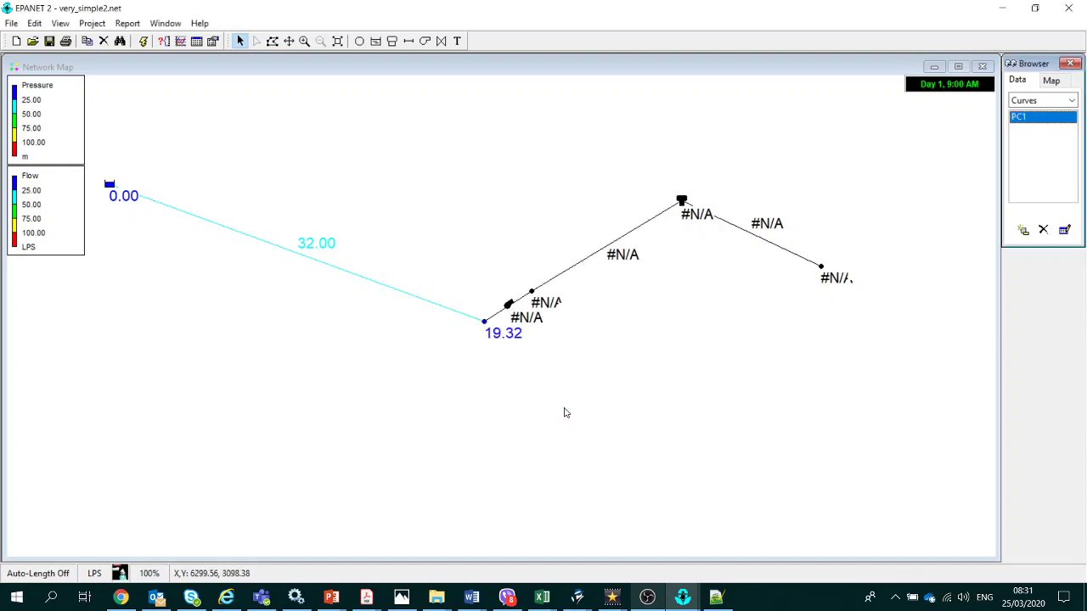
Assign the pump curve PC1 to the pump.
{"action": "double_click", "coordinate": [510, 308]}
{"action": "left_click", "coordinate": [334, 284]}
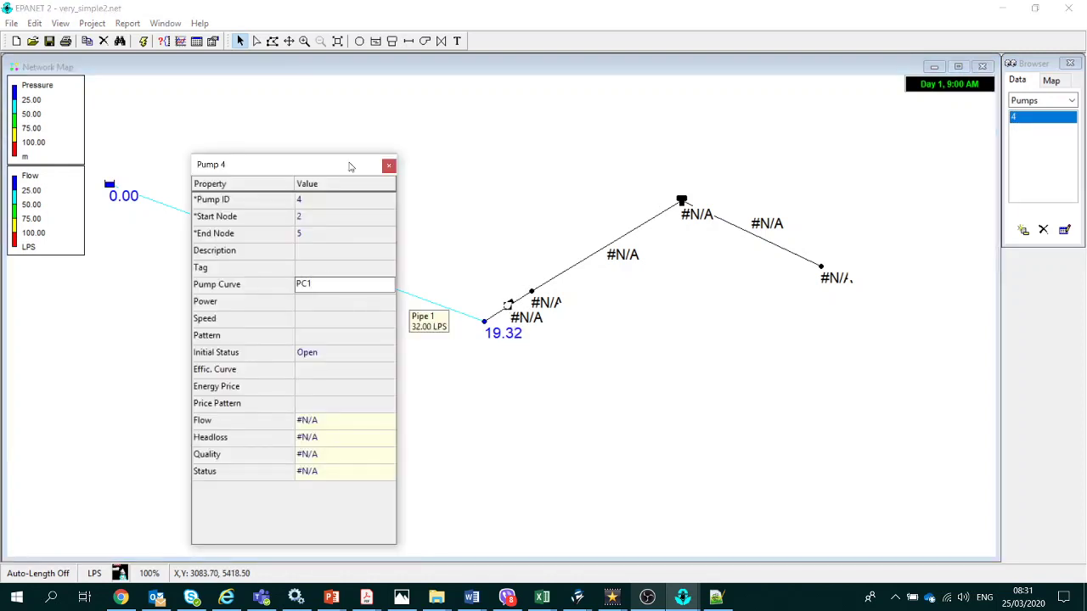
{"action": "left_click", "coordinate": [388, 165]}
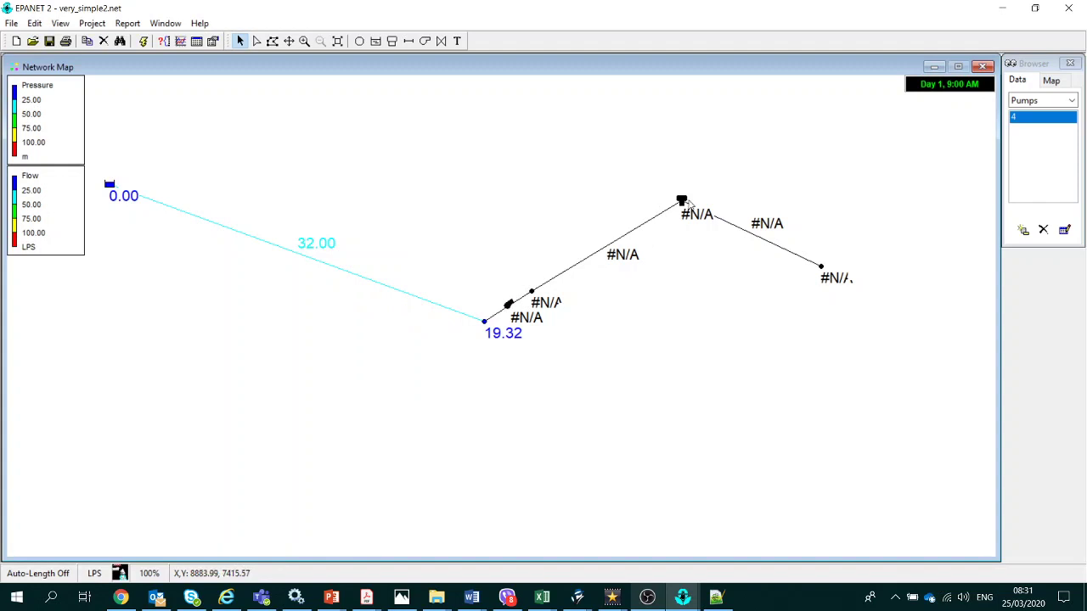
Set the elevation of the junction on the pump's tank side to 80, matching the junction at the pump's other end.
{"action": "left_click", "coordinate": [531, 292]}
{"action": "double_click", "coordinate": [531, 292]}
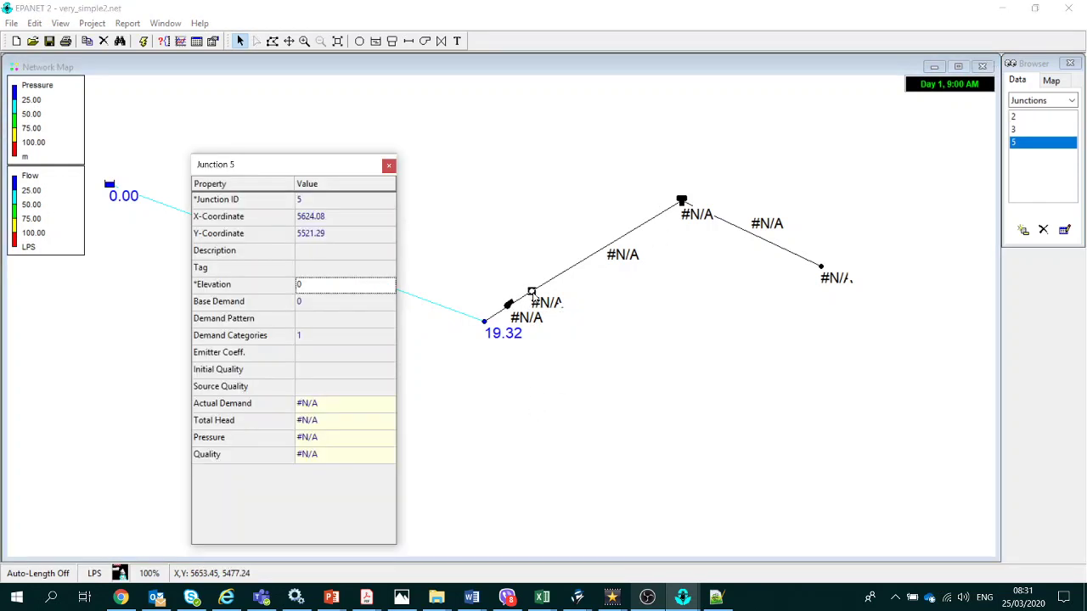
{"action": "left_click", "coordinate": [484, 323]}
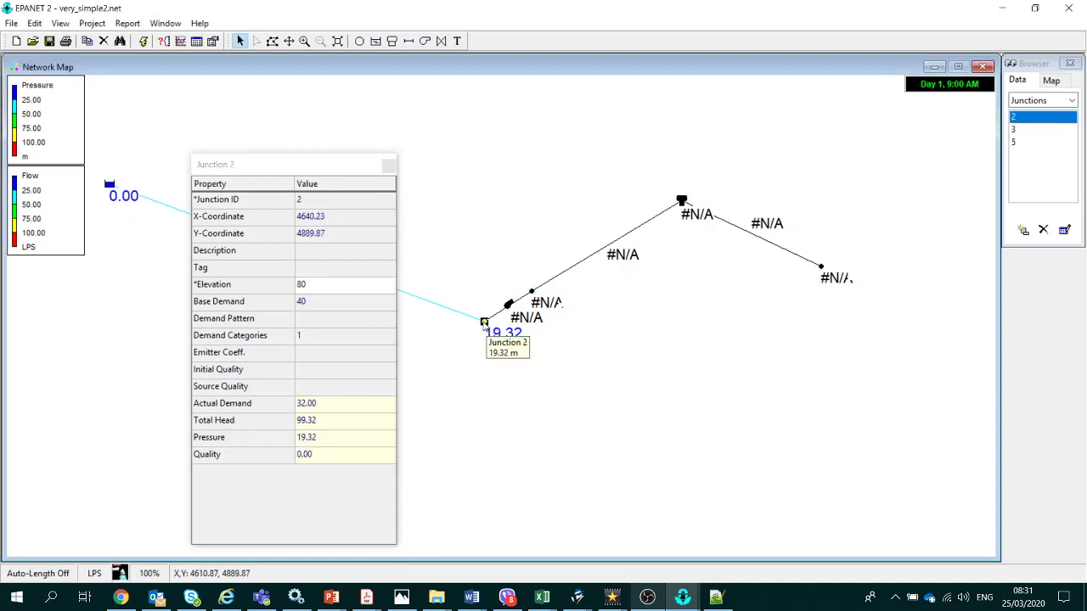
{"action": "left_click", "coordinate": [531, 292]}
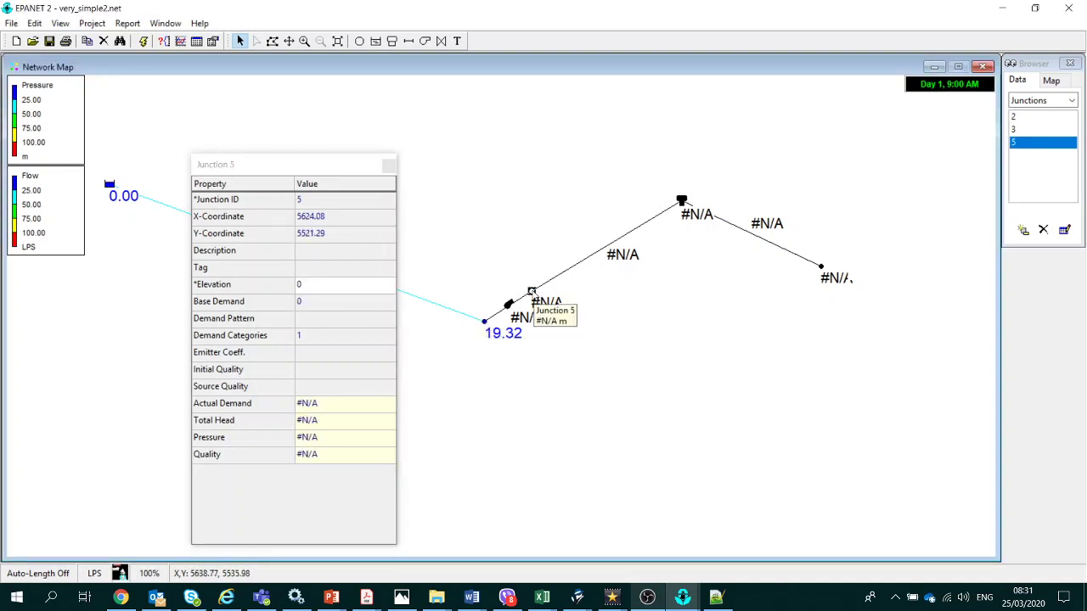
{"action": "left_click", "coordinate": [364, 285]}
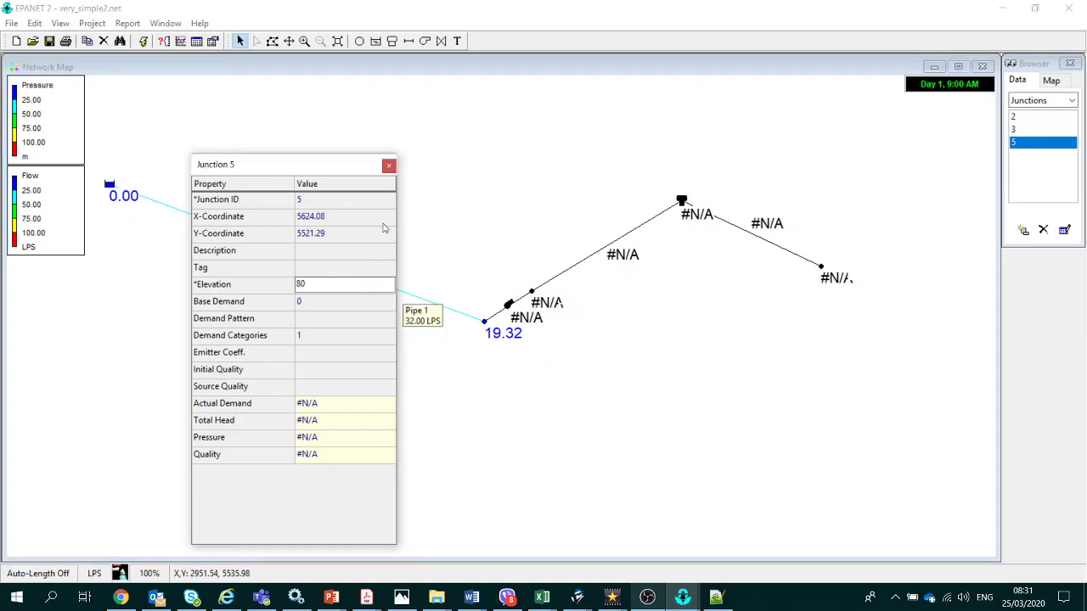
{"action": "left_click", "coordinate": [389, 164]}
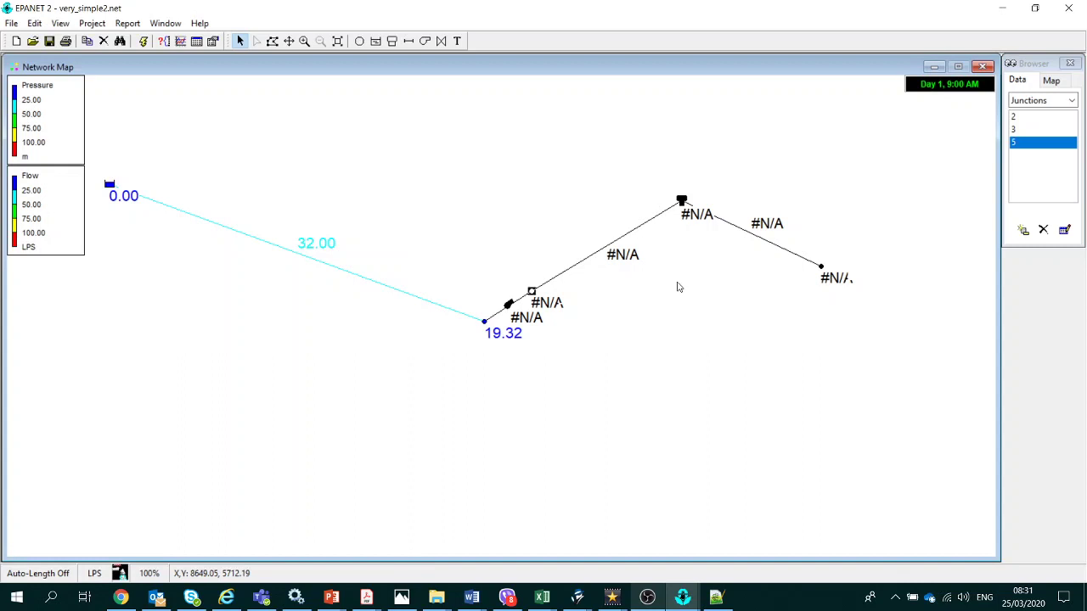
Set the base demand of the outer junction beyond the tank to 20.
{"action": "double_click", "coordinate": [821, 268]}
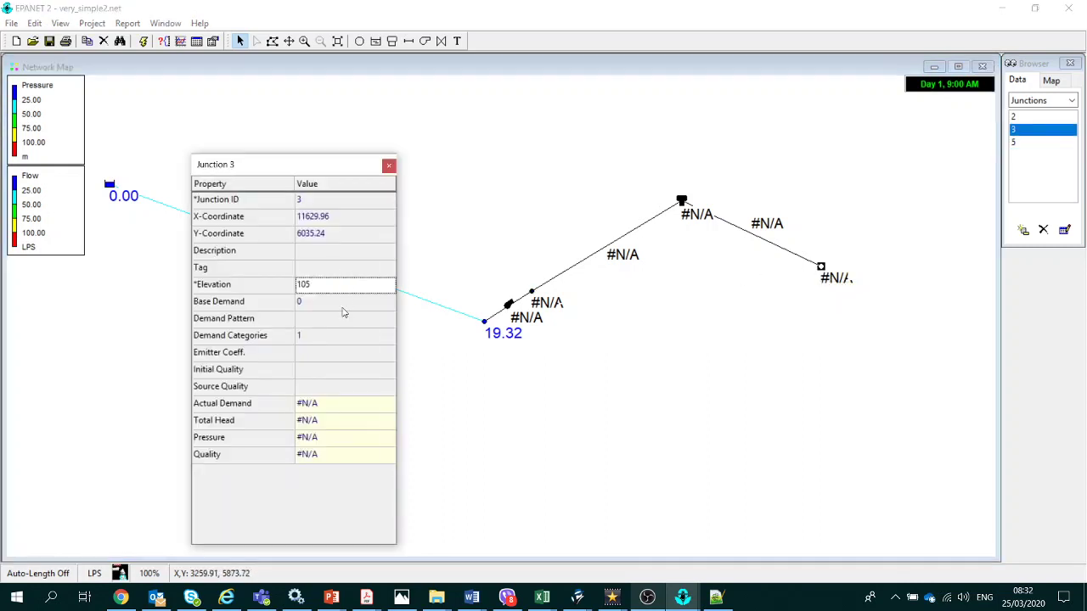
{"action": "left_click", "coordinate": [343, 304]}
{"action": "type", "text": "20"}
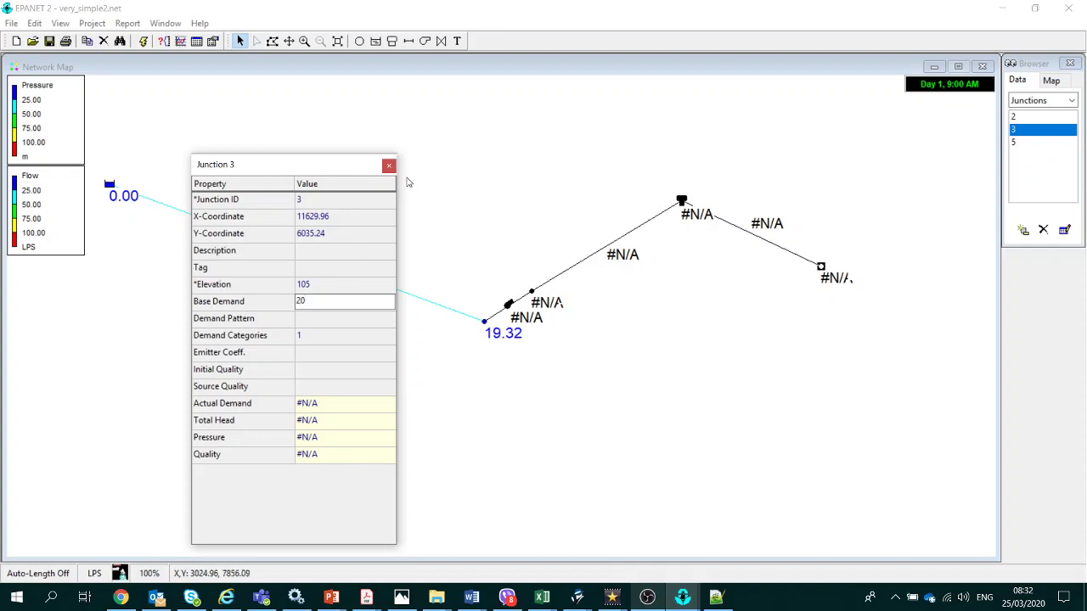
{"action": "left_click", "coordinate": [391, 167]}
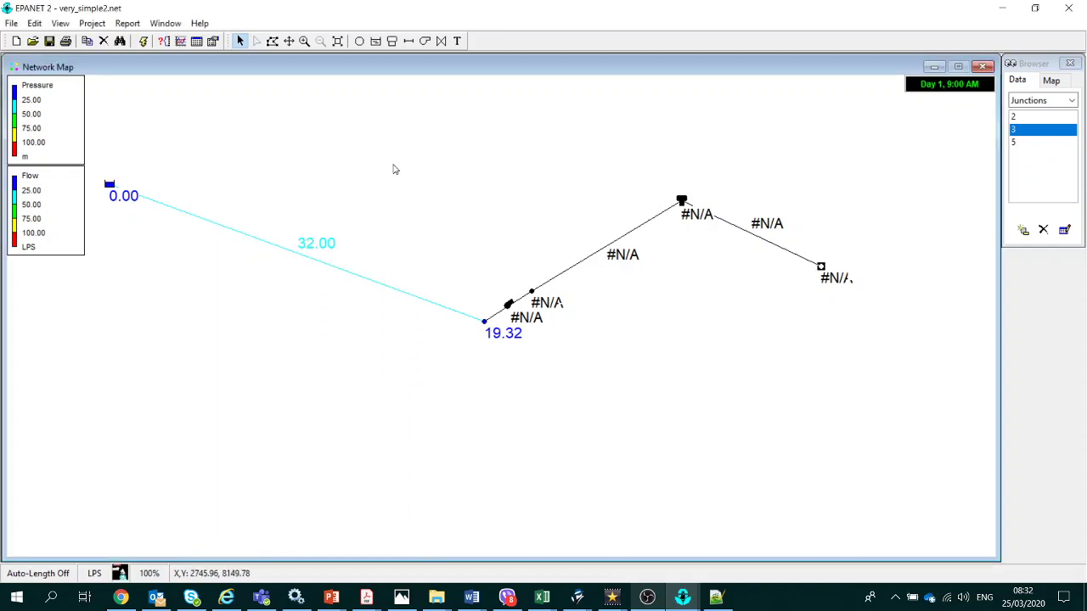
Run the simulation and view a time series plot of the pressure at the outer junction.
{"action": "left_click", "coordinate": [142, 42]}
{"action": "left_click", "coordinate": [543, 320]}
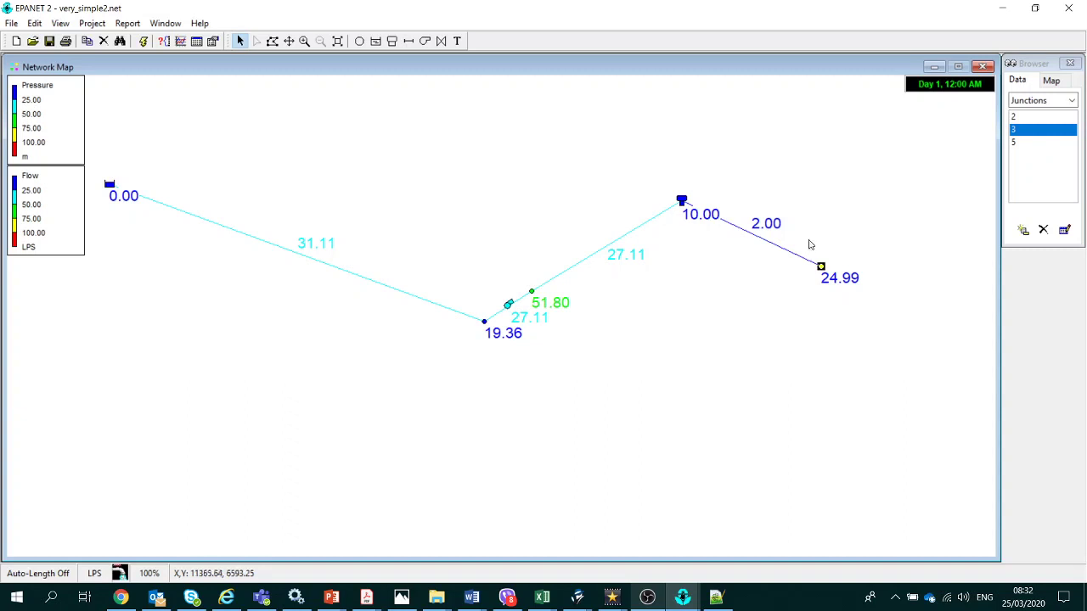
{"action": "left_click", "coordinate": [821, 268]}
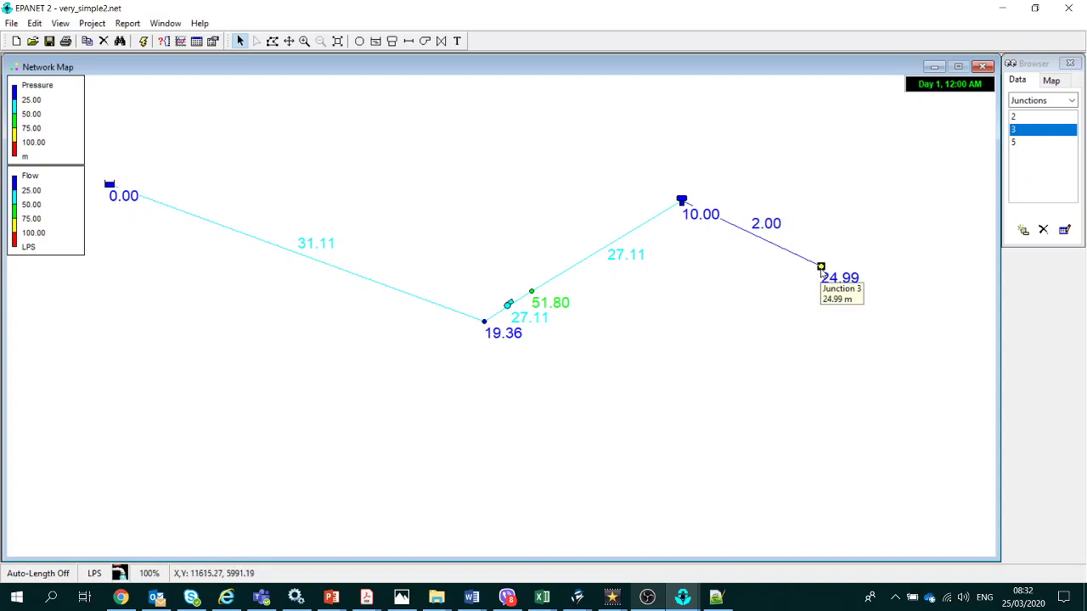
{"action": "left_click", "coordinate": [180, 41]}
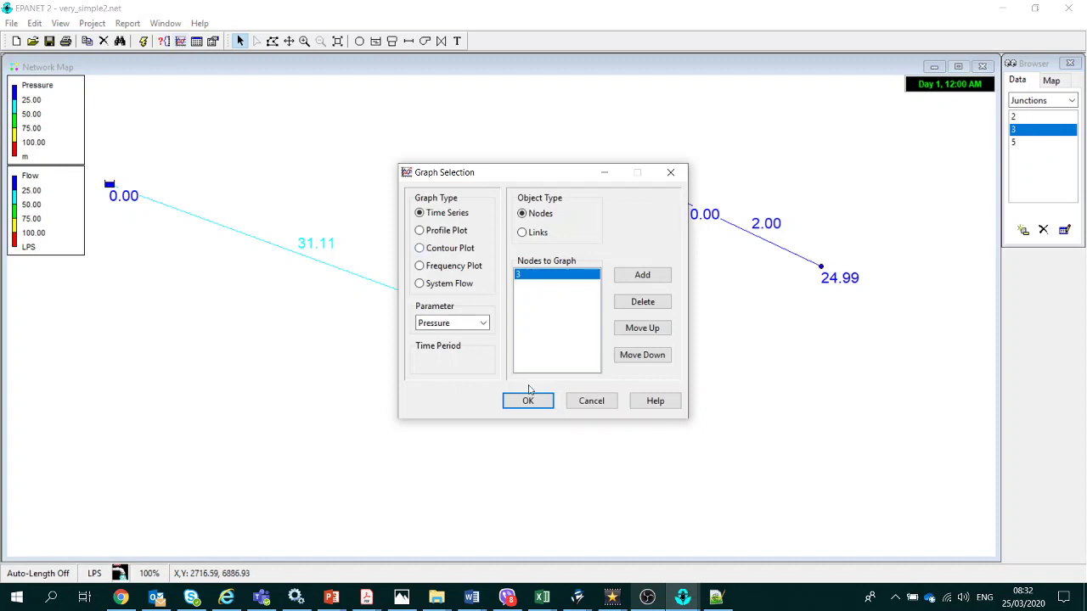
{"action": "left_click", "coordinate": [530, 402]}
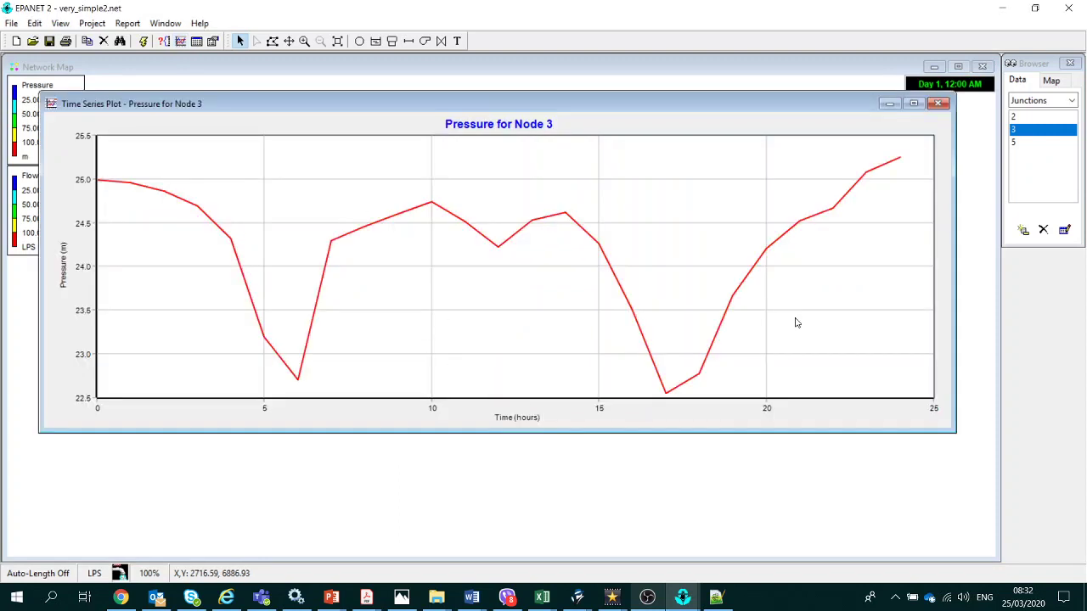
{"action": "left_click", "coordinate": [938, 103]}
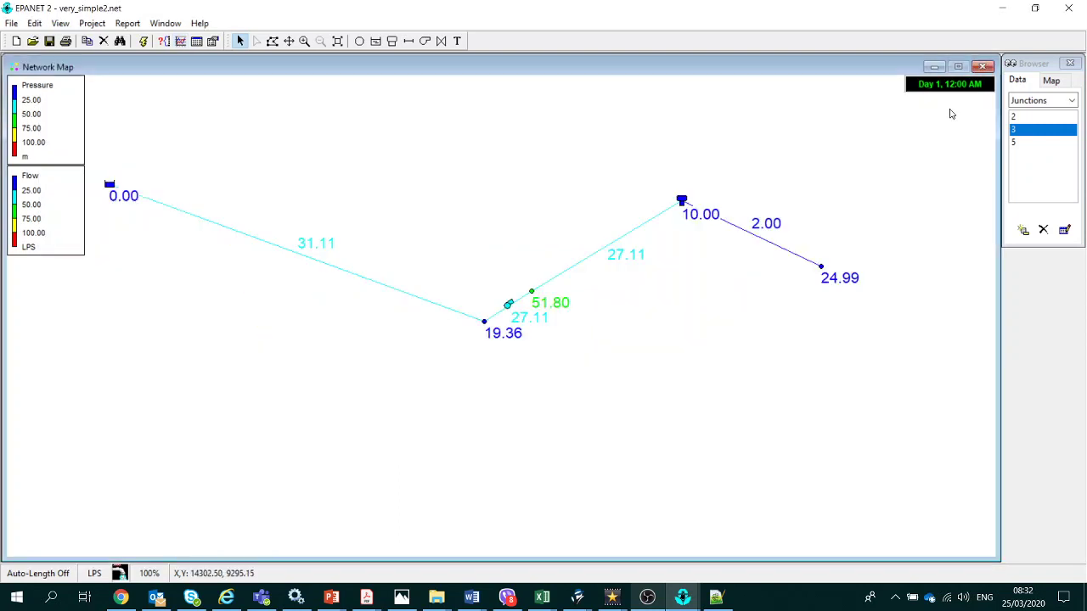
View a time series plot of the pressure at the tank.
{"action": "left_click", "coordinate": [681, 201]}
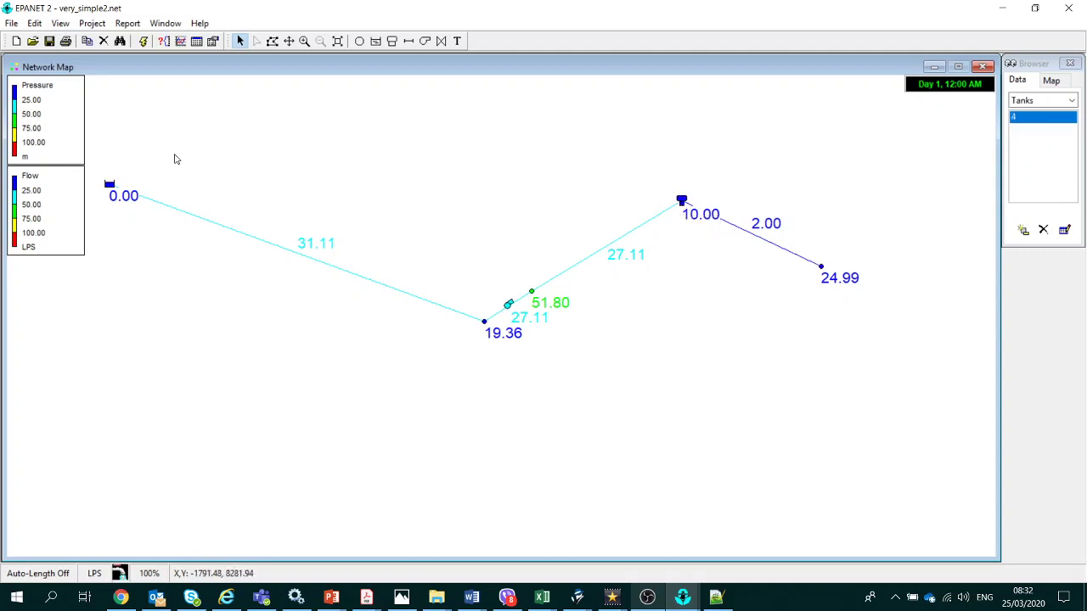
{"action": "left_click", "coordinate": [180, 41]}
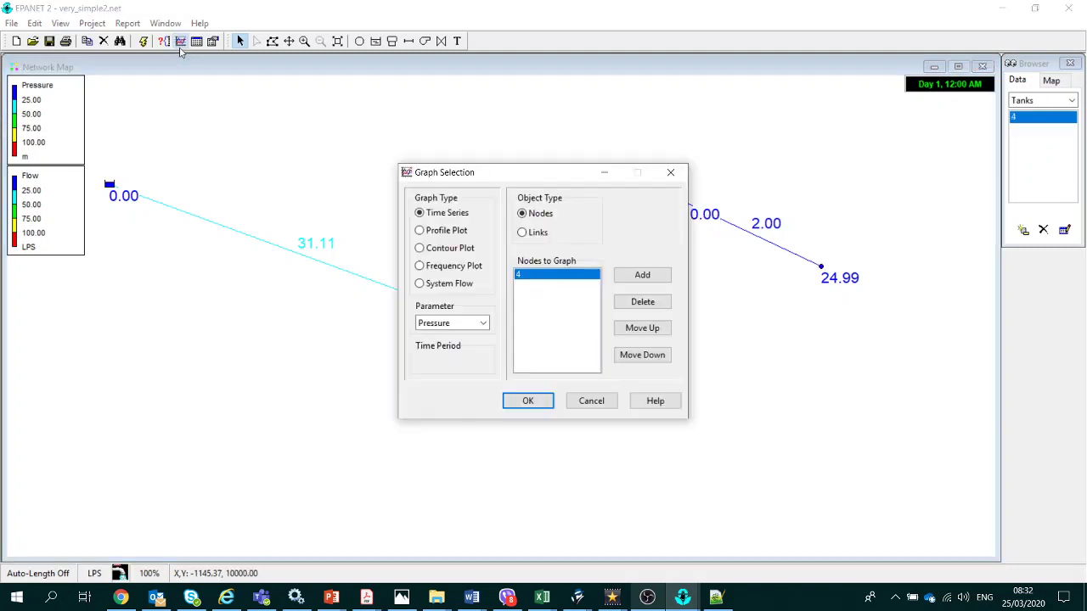
{"action": "left_click", "coordinate": [482, 323]}
{"action": "left_click", "coordinate": [482, 325]}
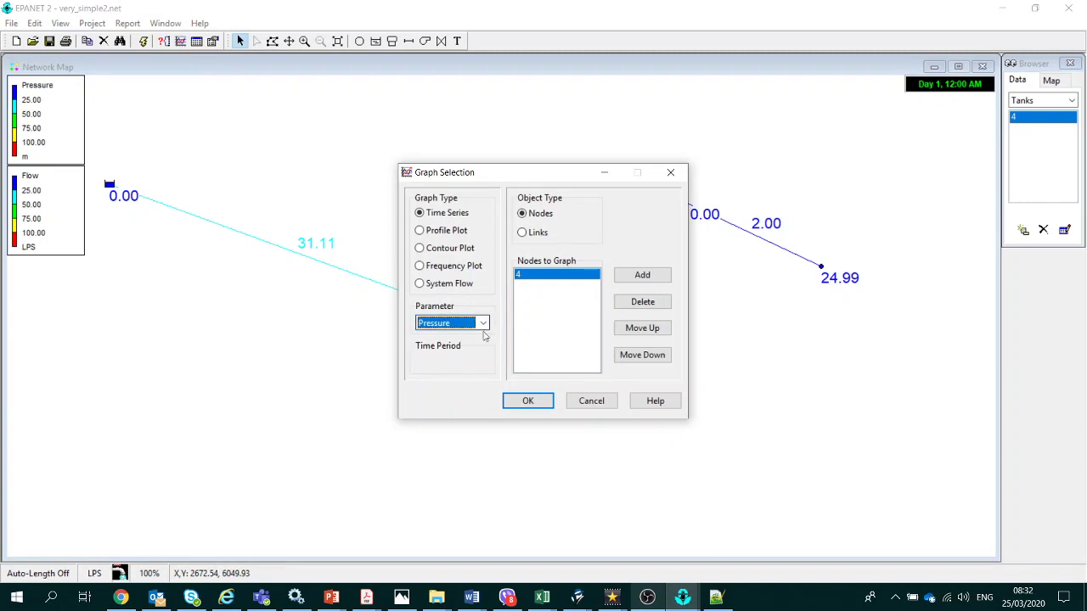
{"action": "left_click", "coordinate": [527, 402]}
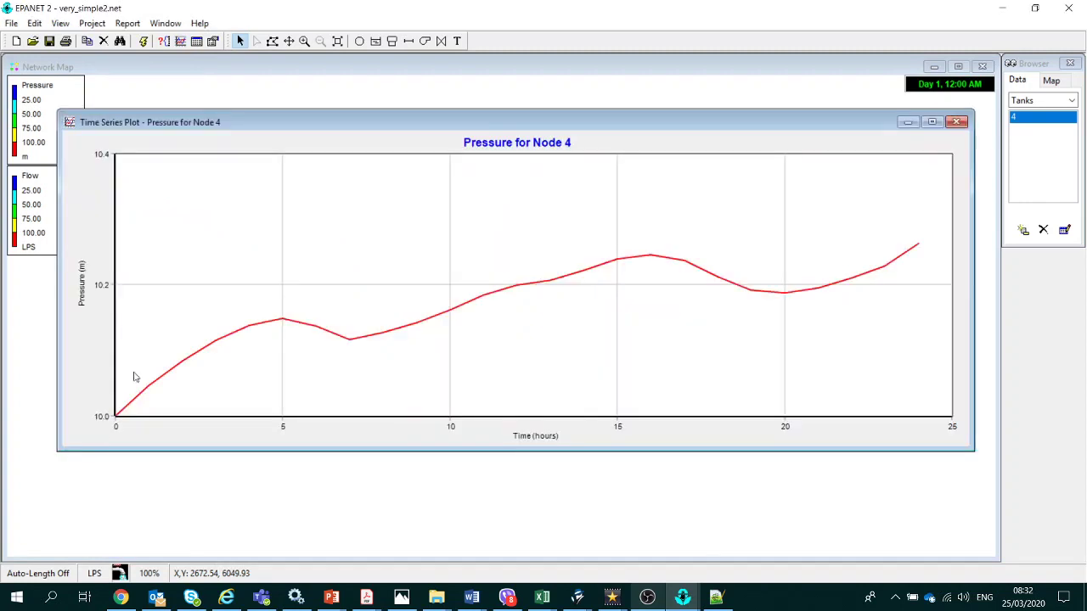
{"action": "left_click", "coordinate": [957, 123]}
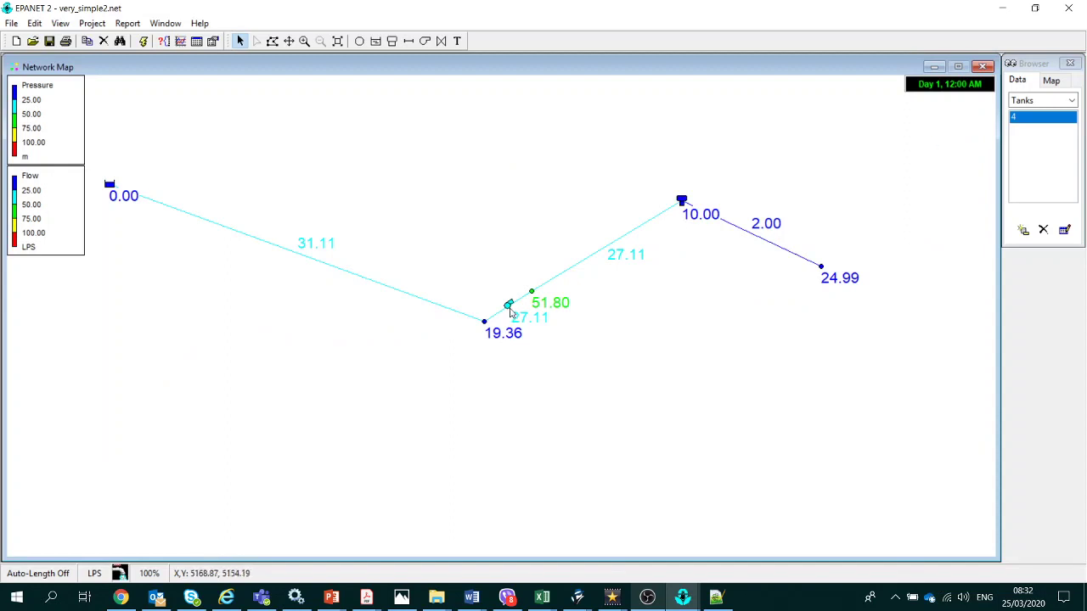
View a time series plot of the flow through the pump.
{"action": "left_click", "coordinate": [510, 308]}
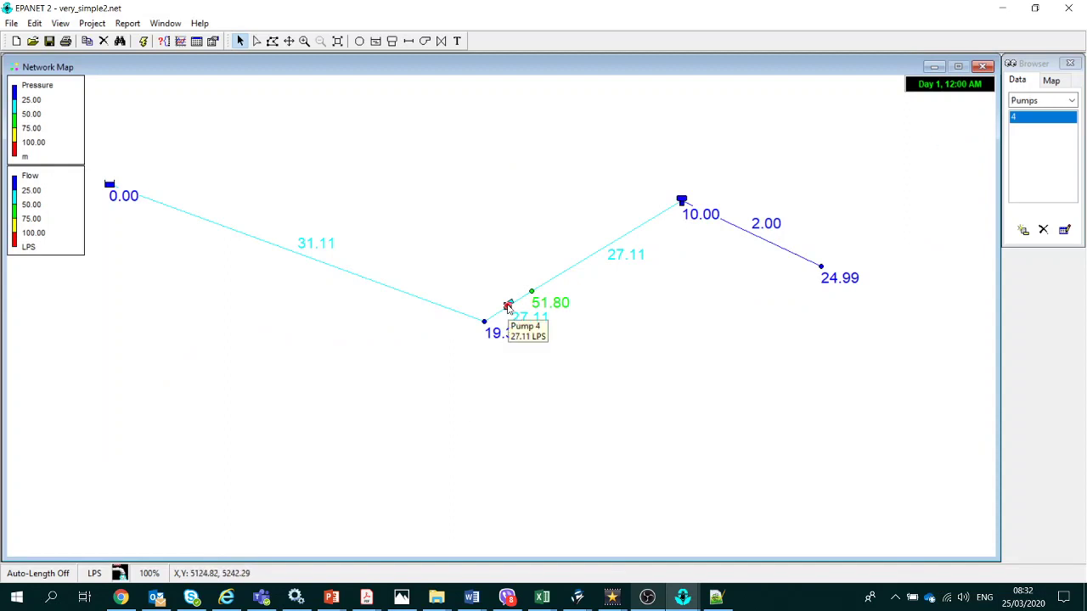
{"action": "left_click", "coordinate": [181, 41]}
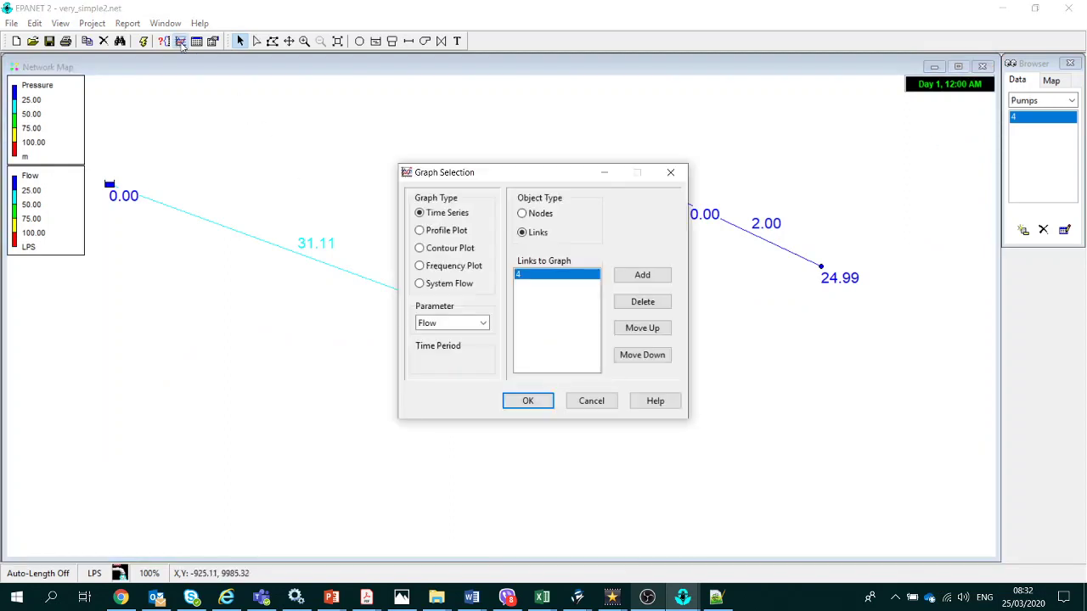
{"action": "left_click", "coordinate": [529, 401]}
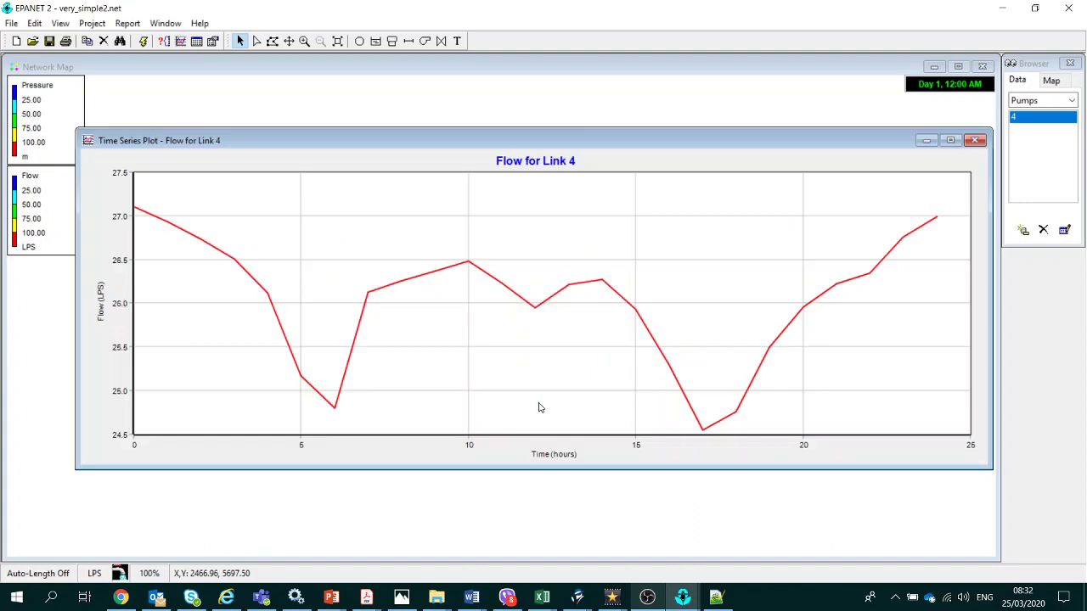
{"action": "left_click", "coordinate": [975, 141]}
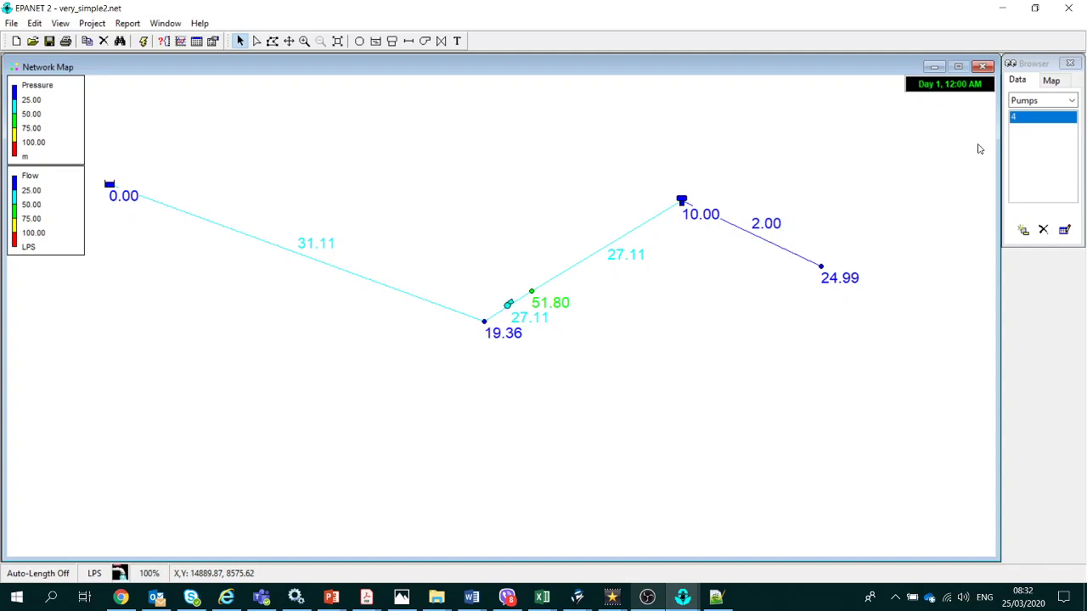
{"action": "left_click", "coordinate": [279, 318]}
{"action": "left_click", "coordinate": [647, 597]}
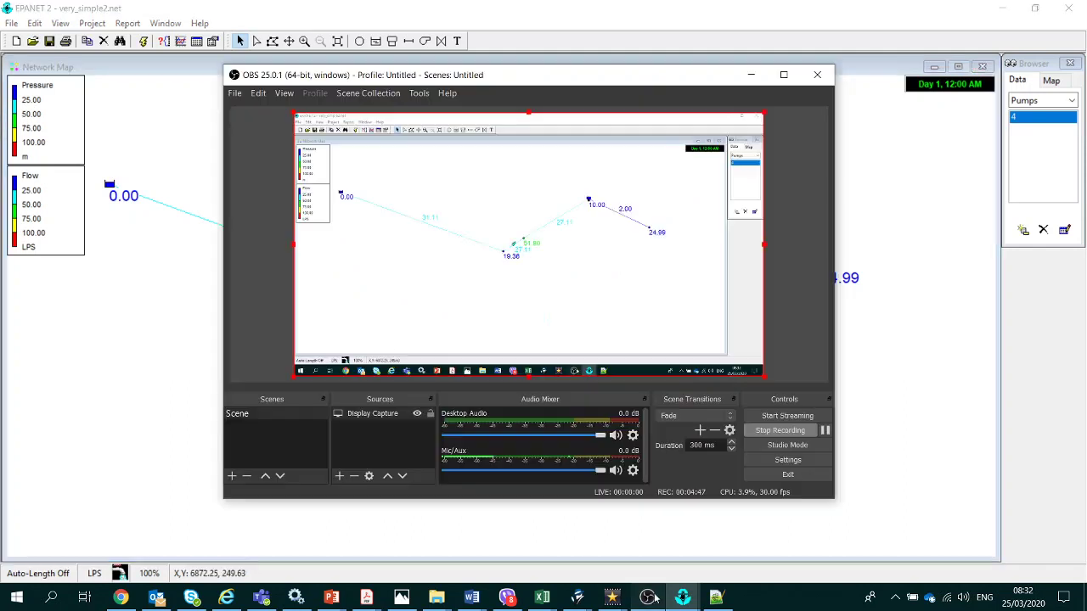